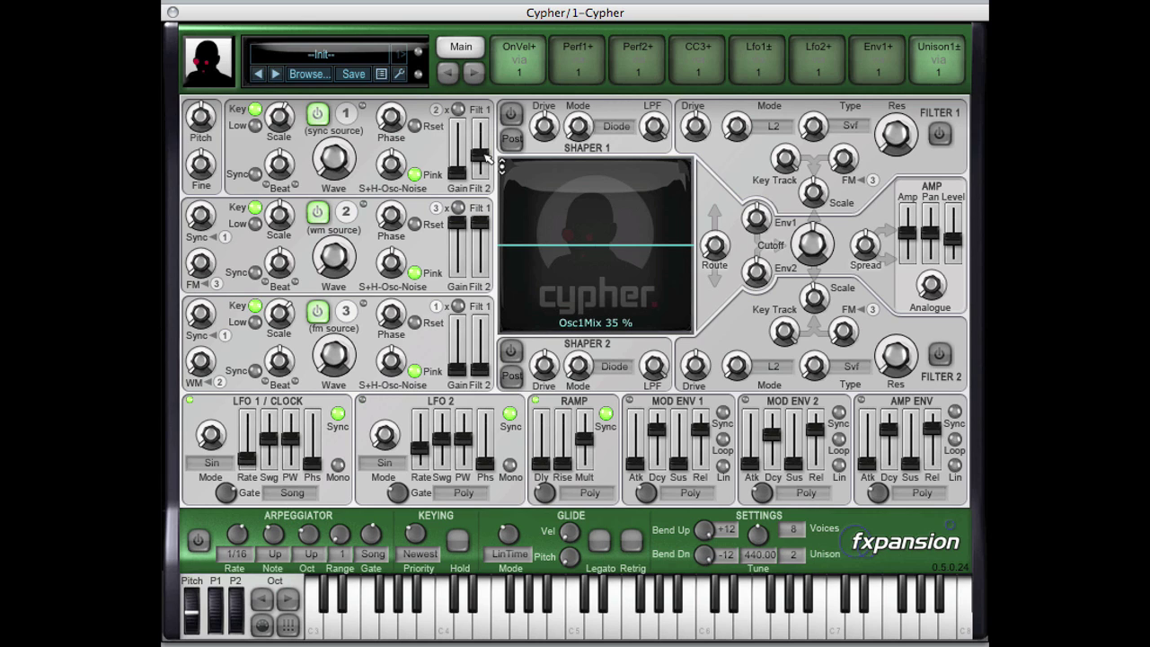
# Switch on Shaper 1 and try its Post option.
pyautogui.click(512, 114)
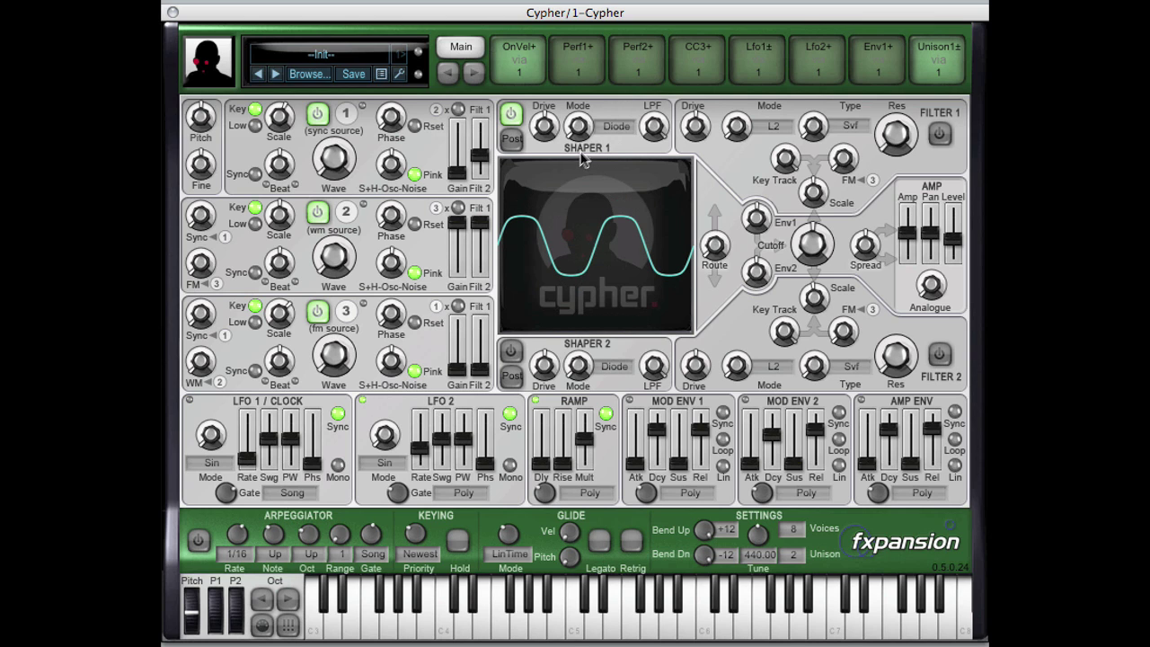
pyautogui.click(512, 140)
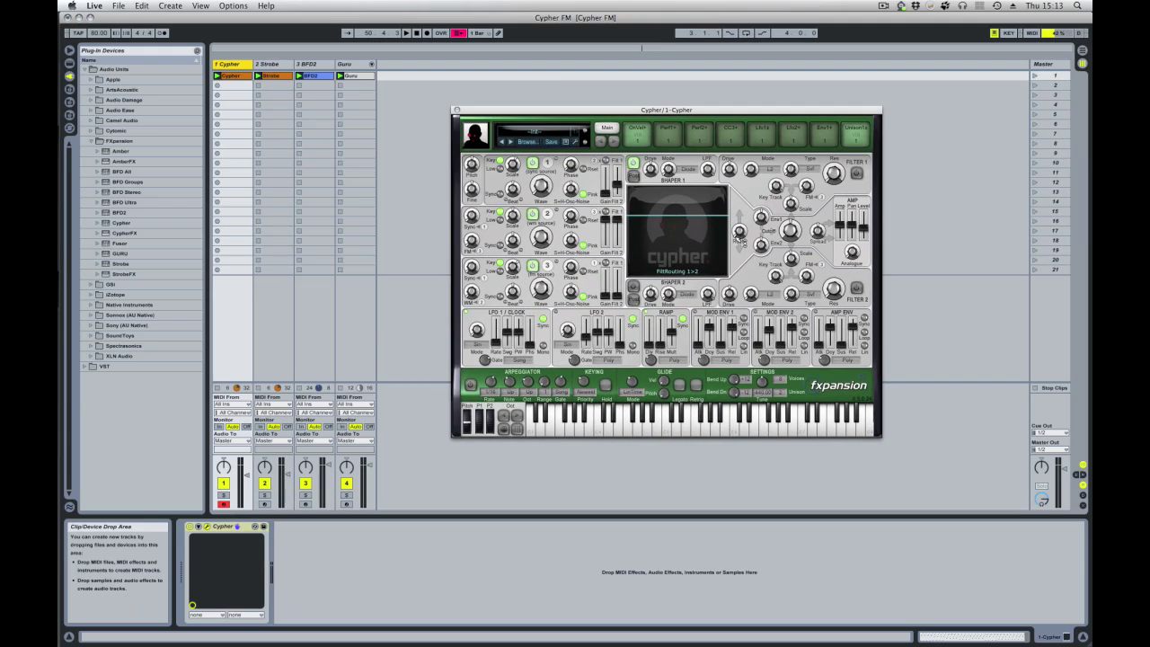
pyautogui.click(1034, 77)
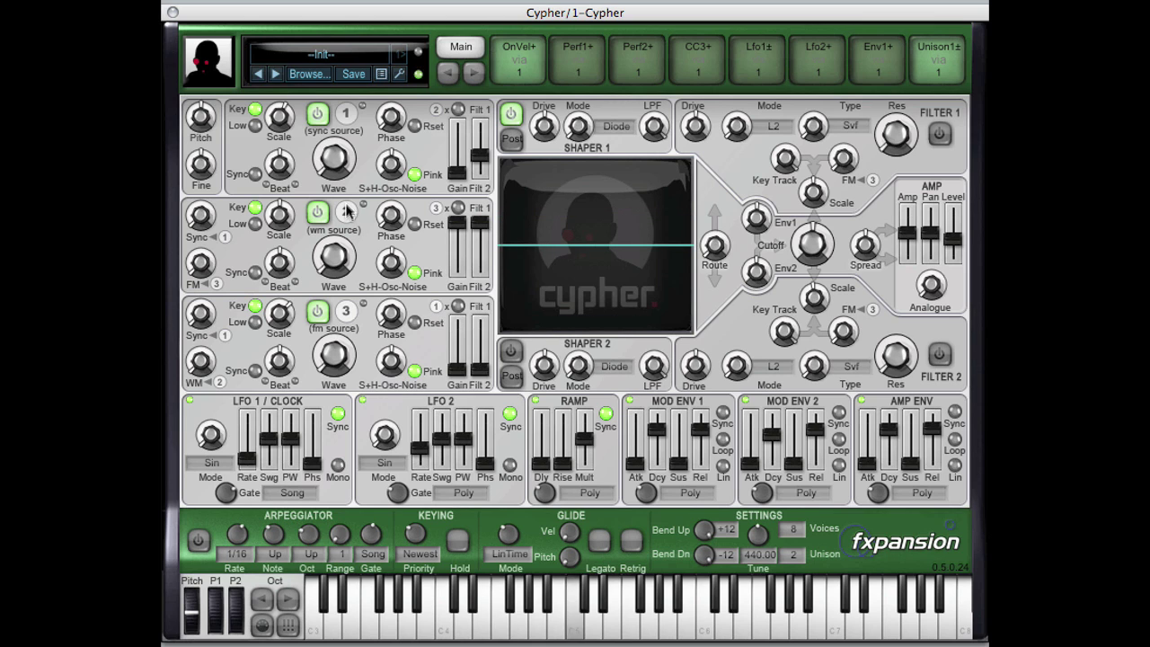
# Raise the gains of oscillators 1 and 3 to about half, route oscillator 1 fully to Filter 1 and switch off Shaper 1.
pyautogui.moveTo(459, 172); pyautogui.dragTo(460, 130)
pyautogui.moveTo(460, 366); pyautogui.dragTo(461, 342)
pyautogui.moveTo(460, 137); pyautogui.dragTo(491, 118)
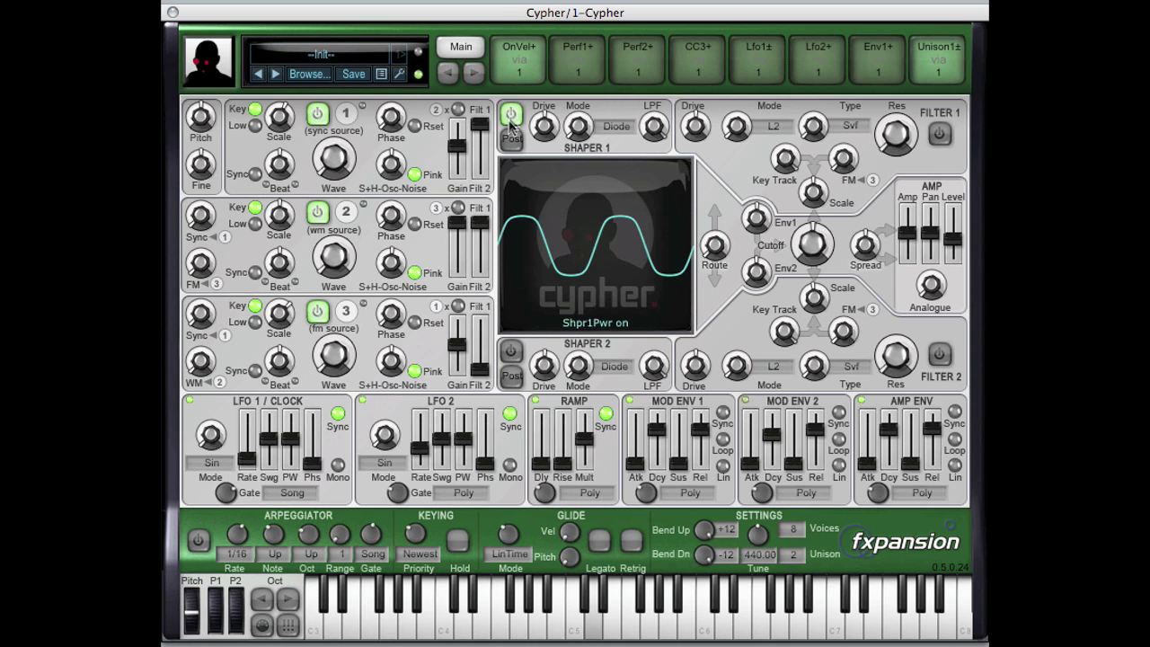
pyautogui.click(510, 115)
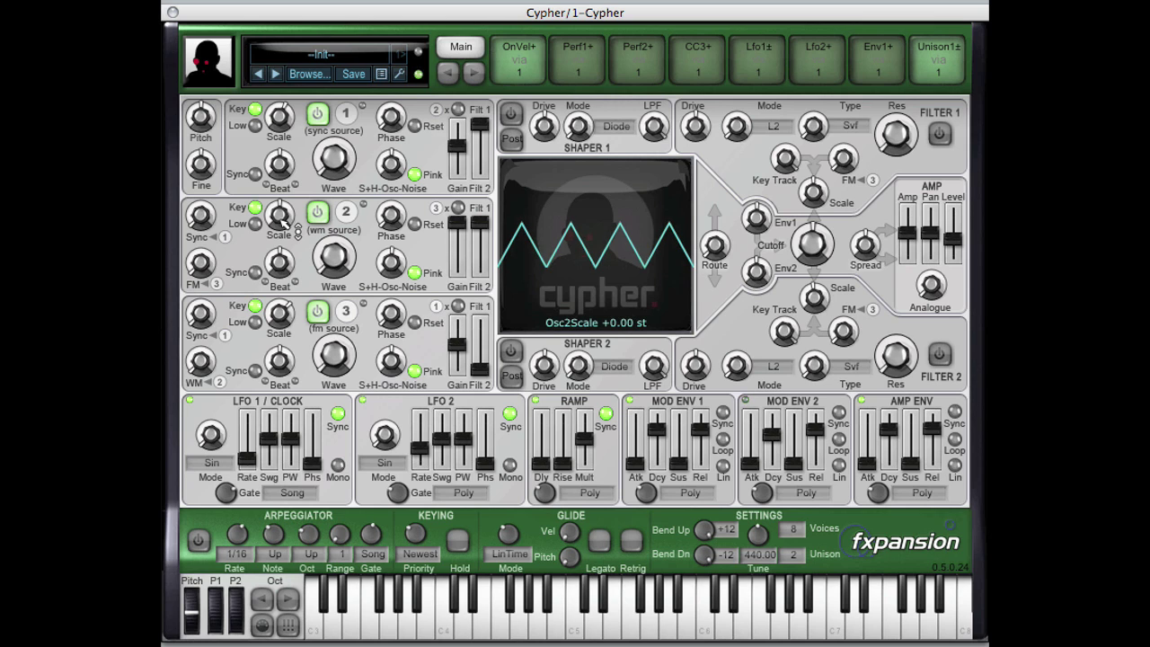
# Set oscillator 2's scale to +12.00 st and oscillator 3's scale to +24.00 st.
pyautogui.moveTo(284, 216)
pyautogui.mouseDown()
pyautogui.moveTo(294, 184)
pyautogui.moveTo(296, 211)
pyautogui.mouseUp()
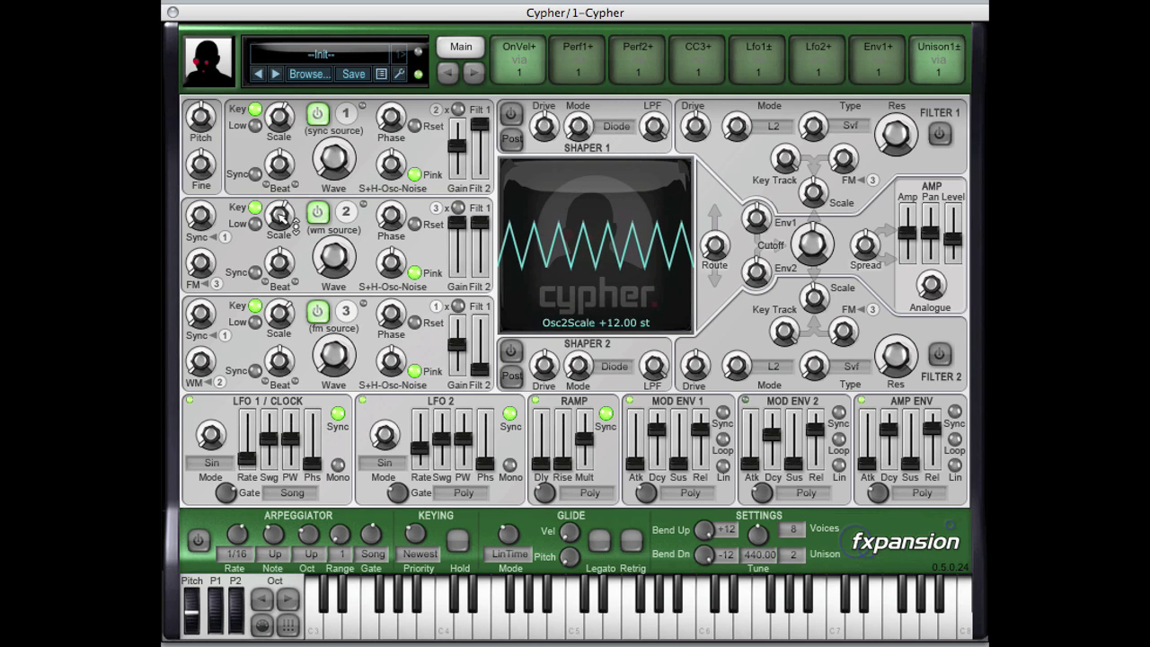
pyautogui.moveTo(216, 124)
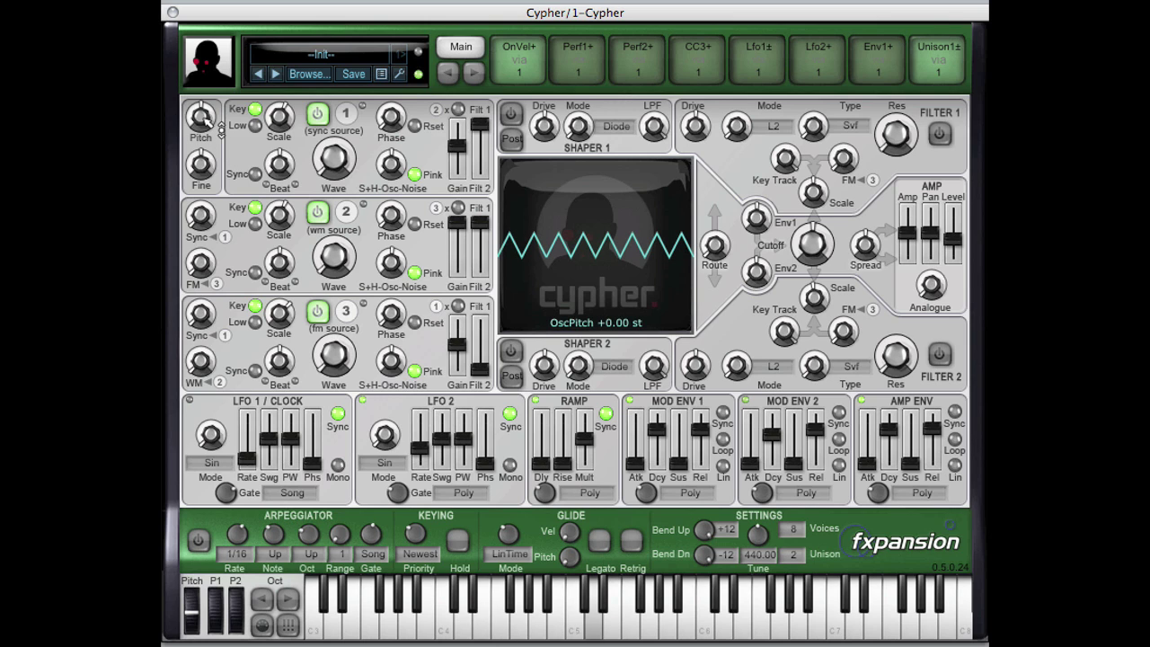
pyautogui.moveTo(214, 119)
pyautogui.mouseDown()
pyautogui.moveTo(223, 90)
pyautogui.moveTo(232, 171)
pyautogui.moveTo(232, 131)
pyautogui.moveTo(216, 116)
pyautogui.mouseUp()
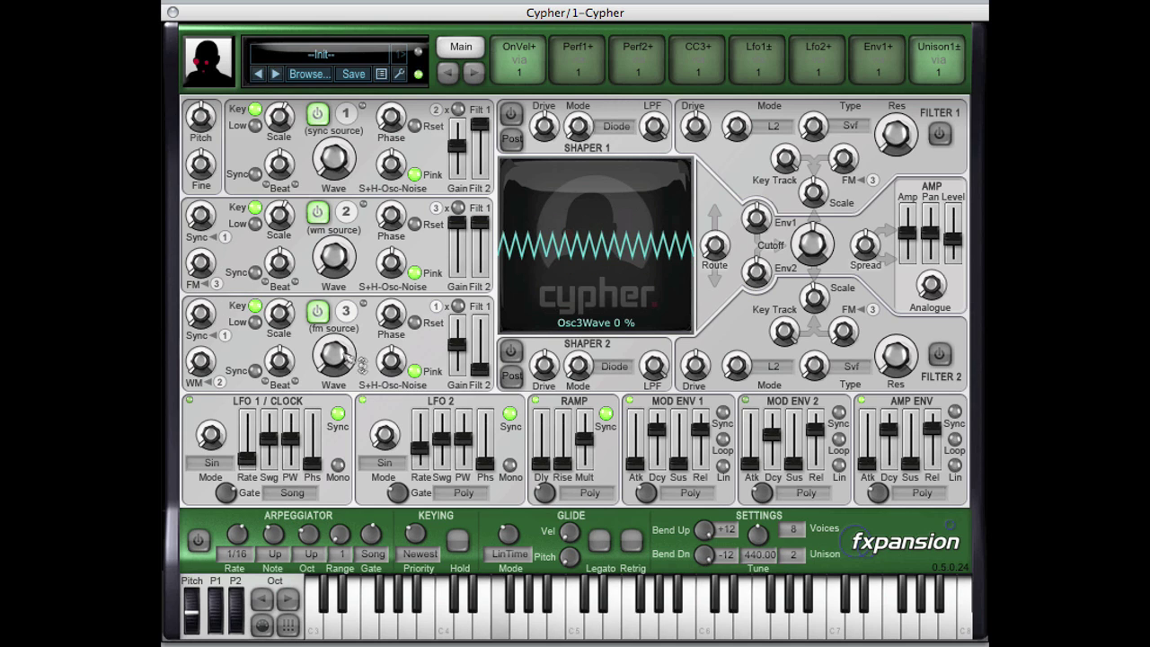
pyautogui.moveTo(205, 261)
pyautogui.moveTo(201, 216); pyautogui.dragTo(236, 290)
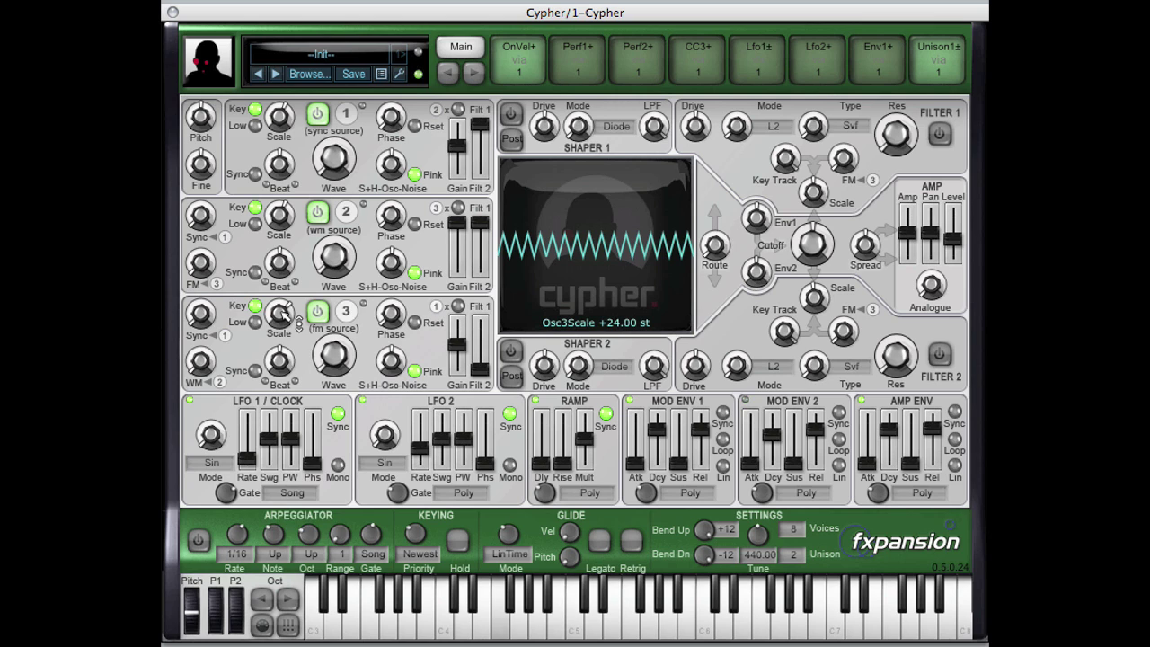
# Set the scale snapping to Equal for oscillator 3 and to Harmonic for oscillator 2.
pyautogui.rightClick(283, 312)
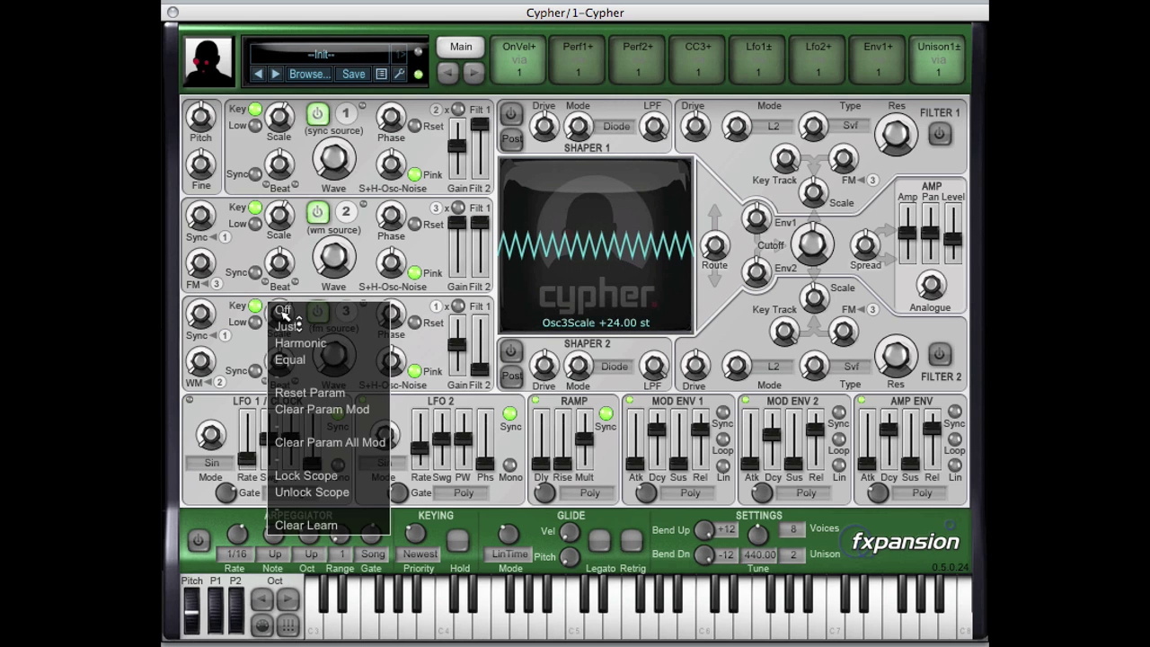
pyautogui.click(338, 359)
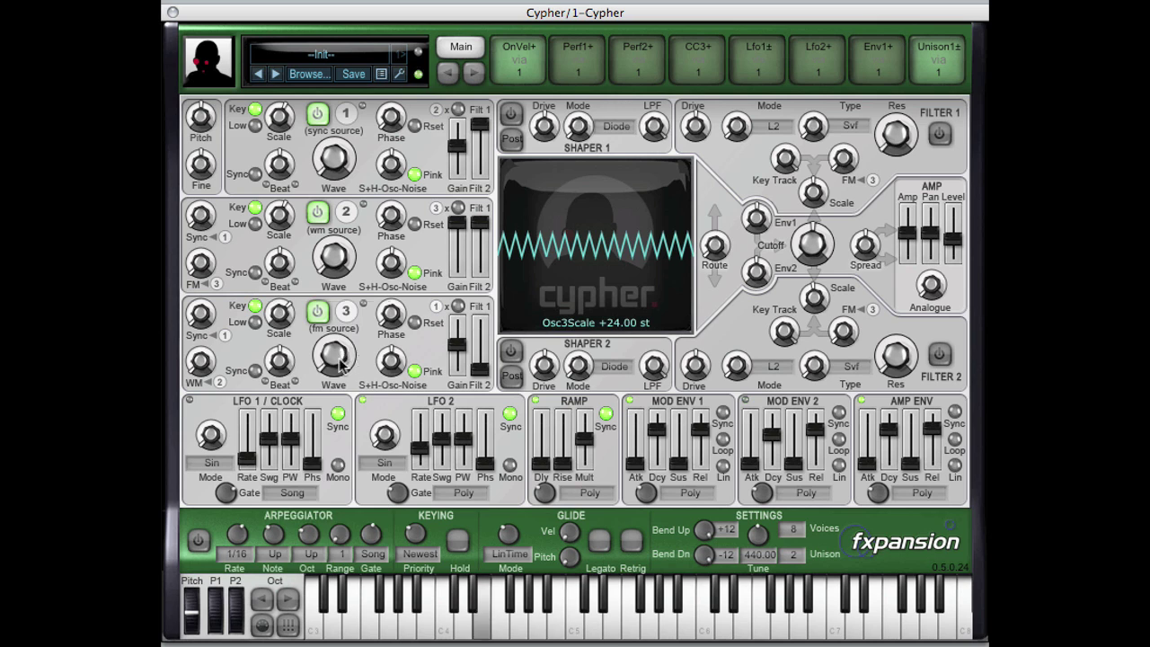
pyautogui.moveTo(289, 222)
pyautogui.mouseDown()
pyautogui.moveTo(302, 227)
pyautogui.moveTo(305, 263)
pyautogui.moveTo(306, 235)
pyautogui.mouseUp()
pyautogui.rightClick(289, 228)
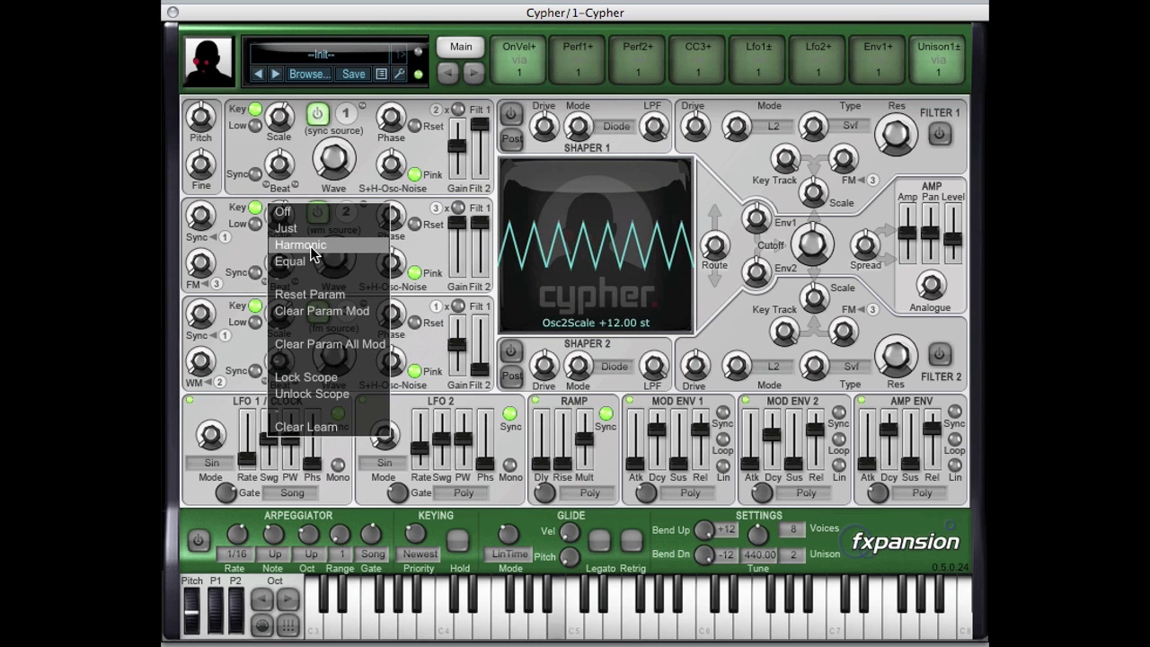
pyautogui.click(289, 250)
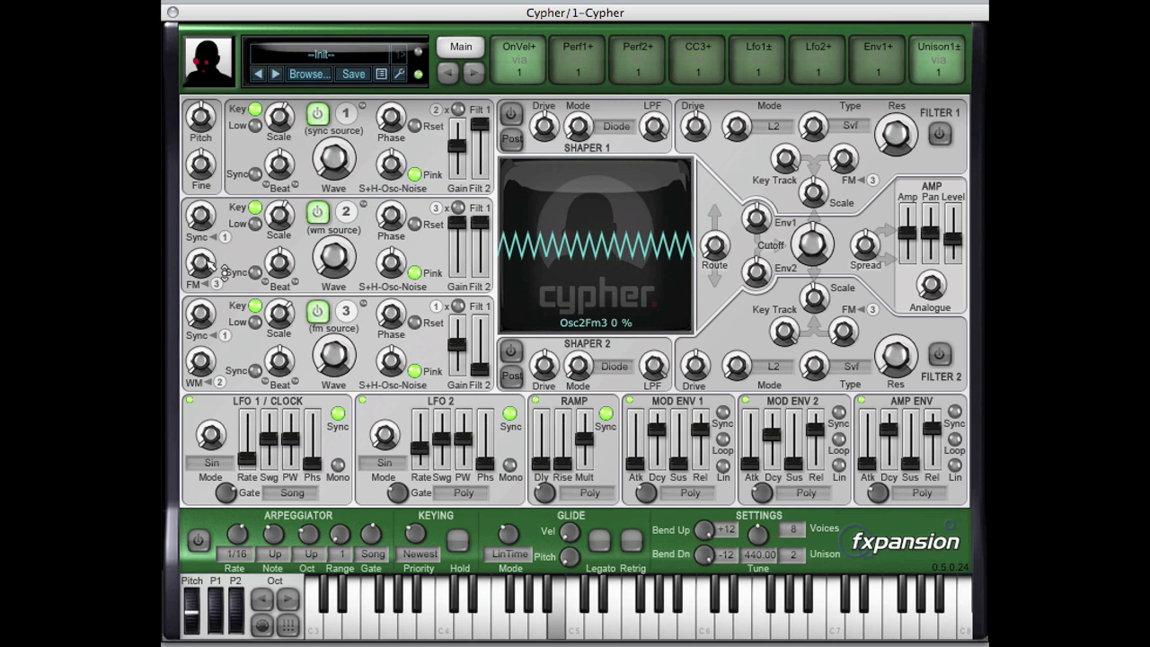
# Pull the gains of oscillators 1 and 3 down to zero and raise oscillator 2's FM amount from oscillator 3.
pyautogui.moveTo(282, 315); pyautogui.dragTo(286, 320)
pyautogui.moveTo(200, 263); pyautogui.dragTo(215, 127)
pyautogui.moveTo(457, 345); pyautogui.dragTo(457, 370)
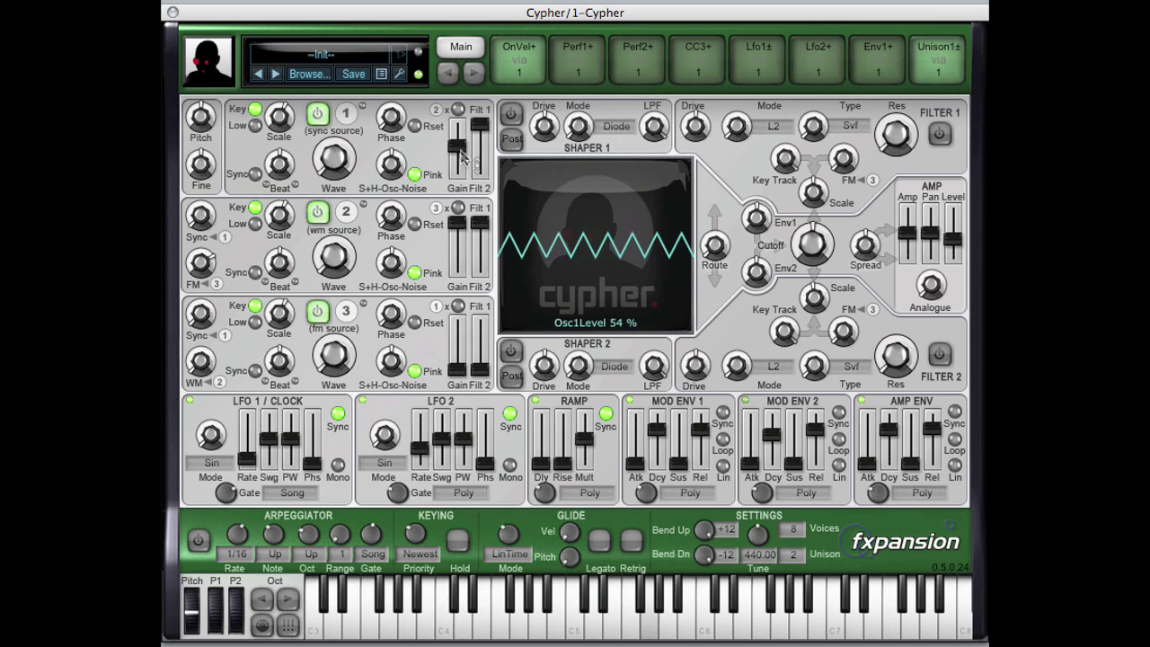
pyautogui.moveTo(457, 145); pyautogui.dragTo(457, 172)
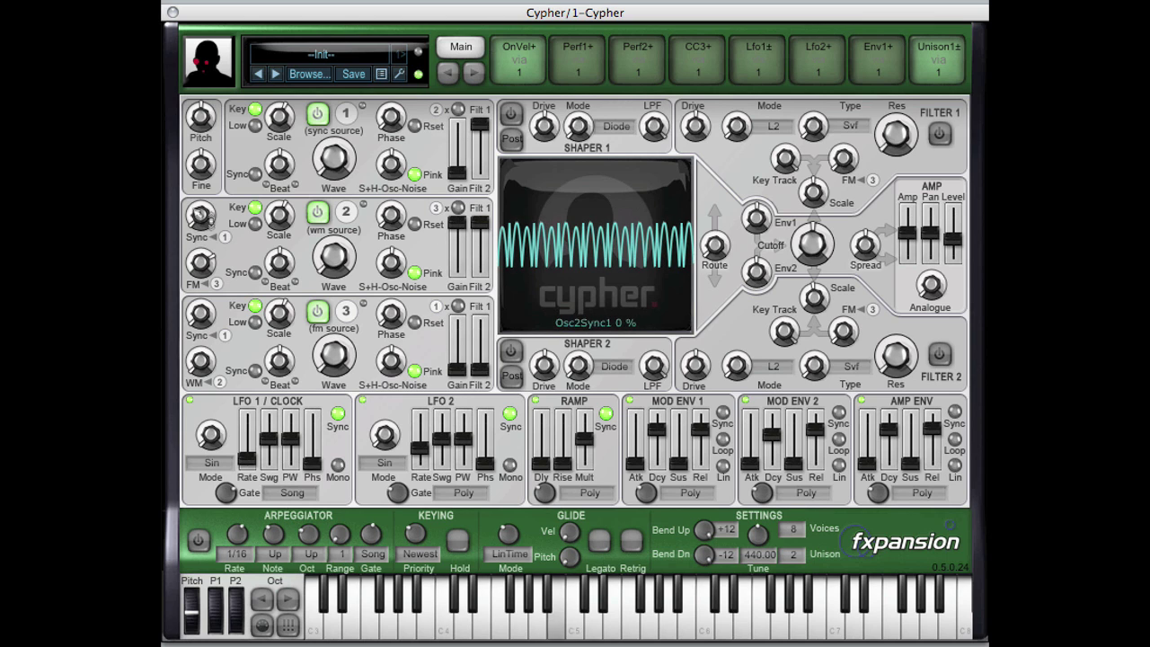
pyautogui.moveTo(214, 277); pyautogui.dragTo(208, 280)
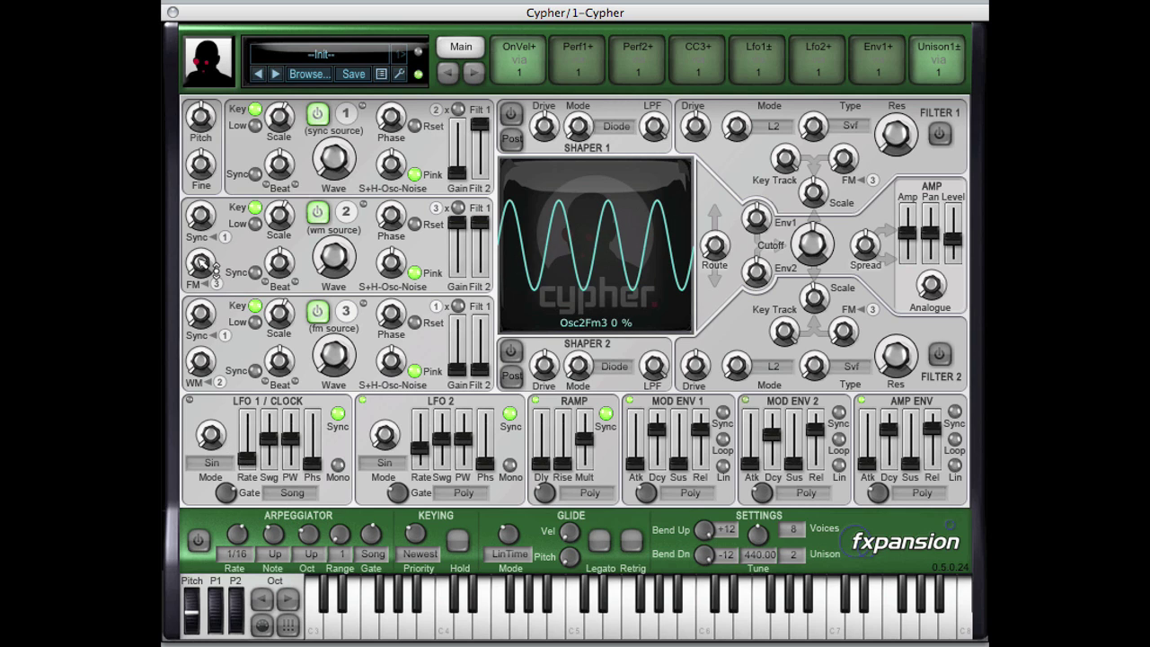
pyautogui.moveTo(203, 263); pyautogui.dragTo(219, 118)
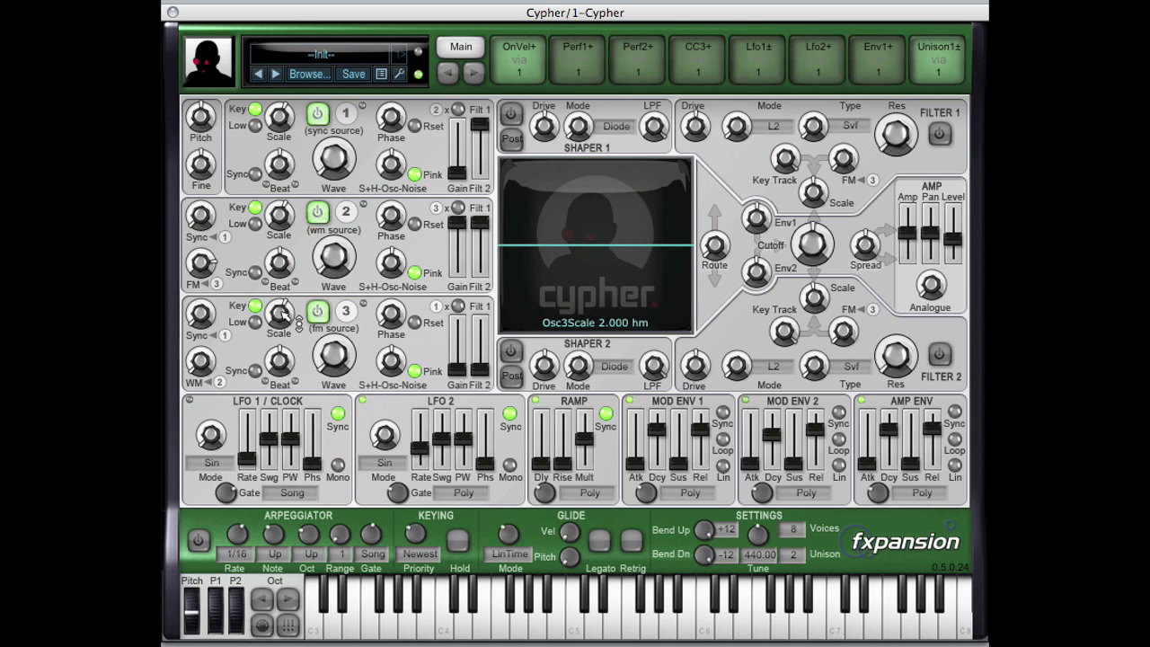
# Sweep oscillator 3's scale through harmonic ratios, from 1/2.000 hm up to 12.00 hm.
pyautogui.moveTo(282, 312); pyautogui.dragTo(286, 321)
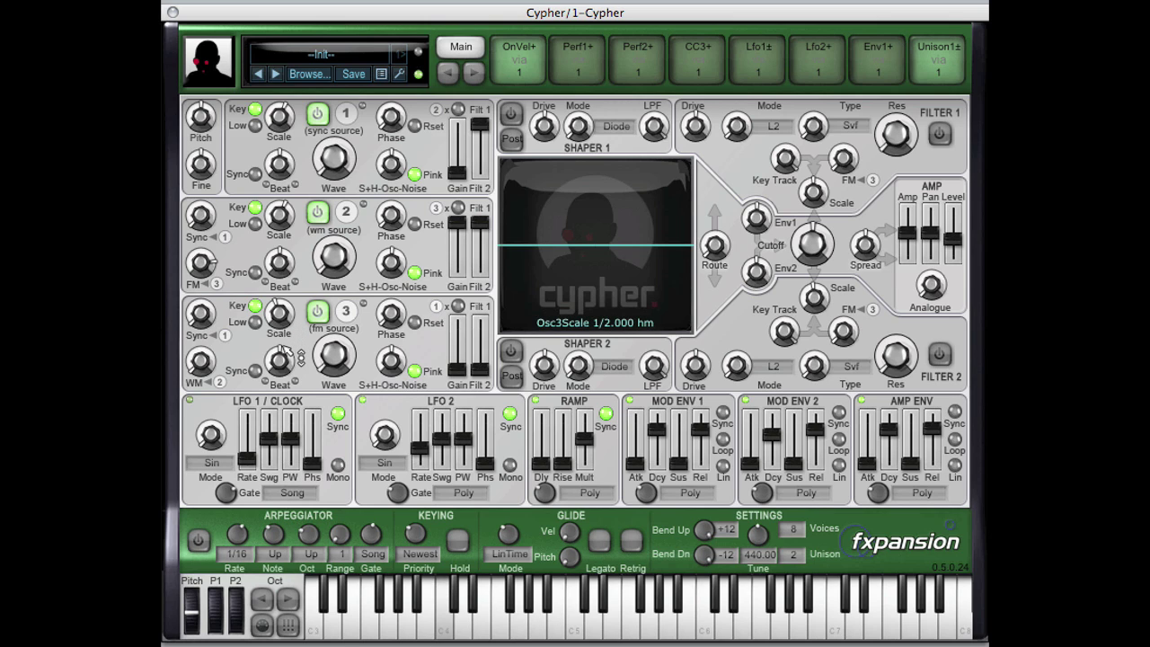
pyautogui.moveTo(301, 358); pyautogui.dragTo(289, 289)
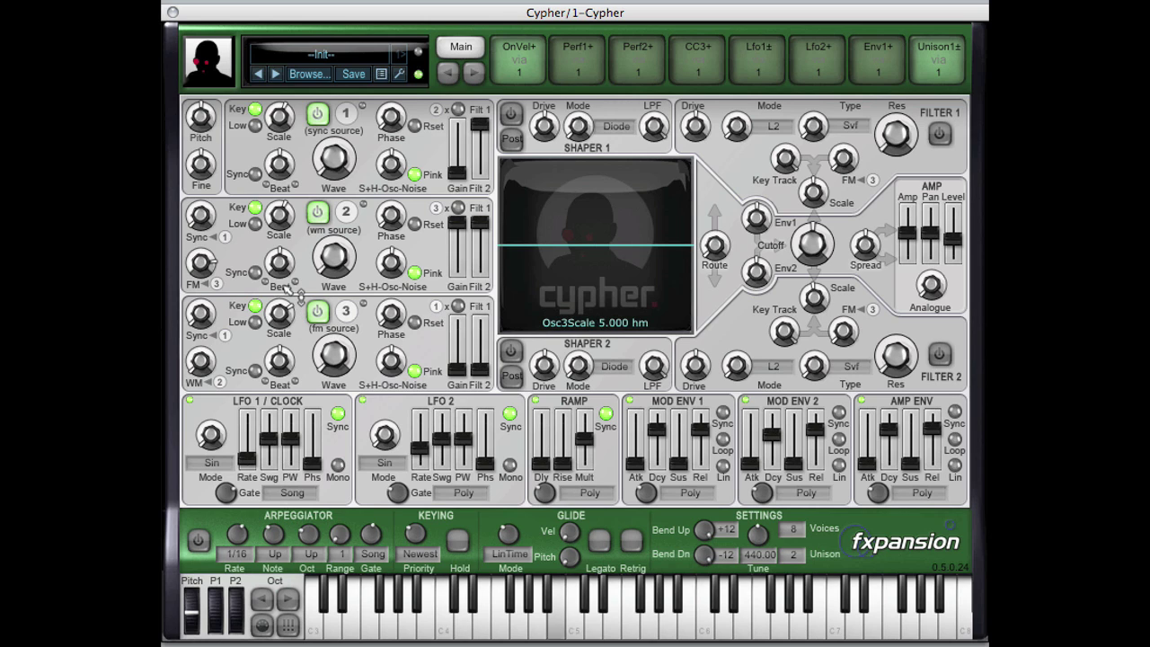
pyautogui.moveTo(301, 281); pyautogui.dragTo(297, 277)
# Choose Just snapping for oscillator 3's scale and bring the scale down to 4.000 hm.
pyautogui.rightClick(280, 312)
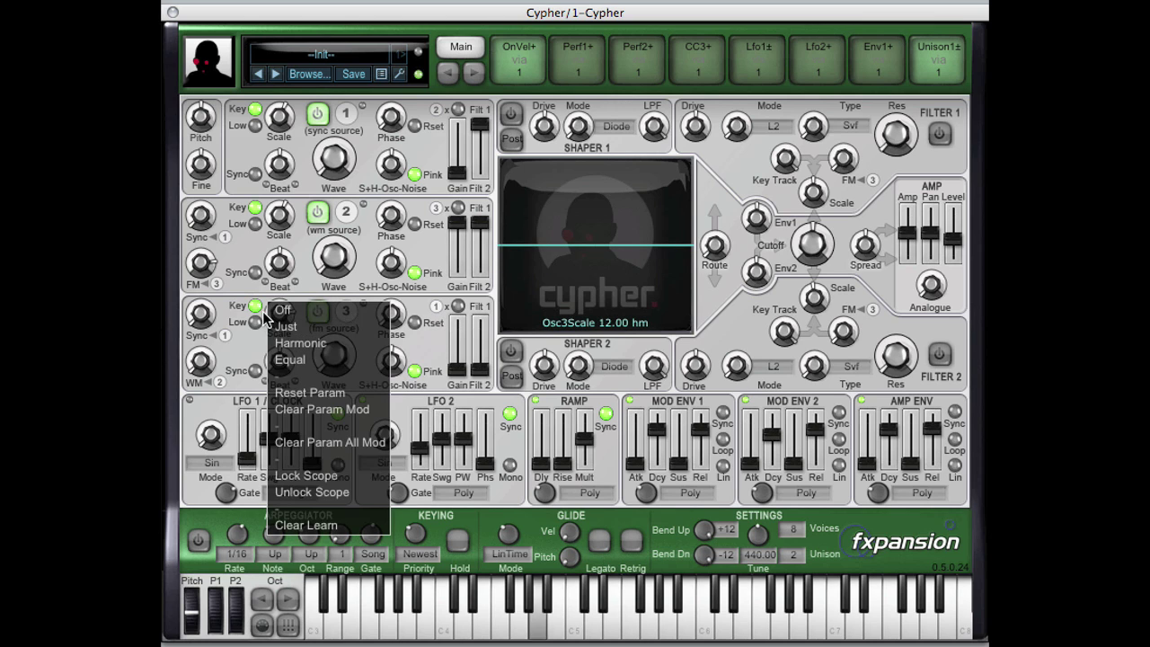
pyautogui.click(284, 328)
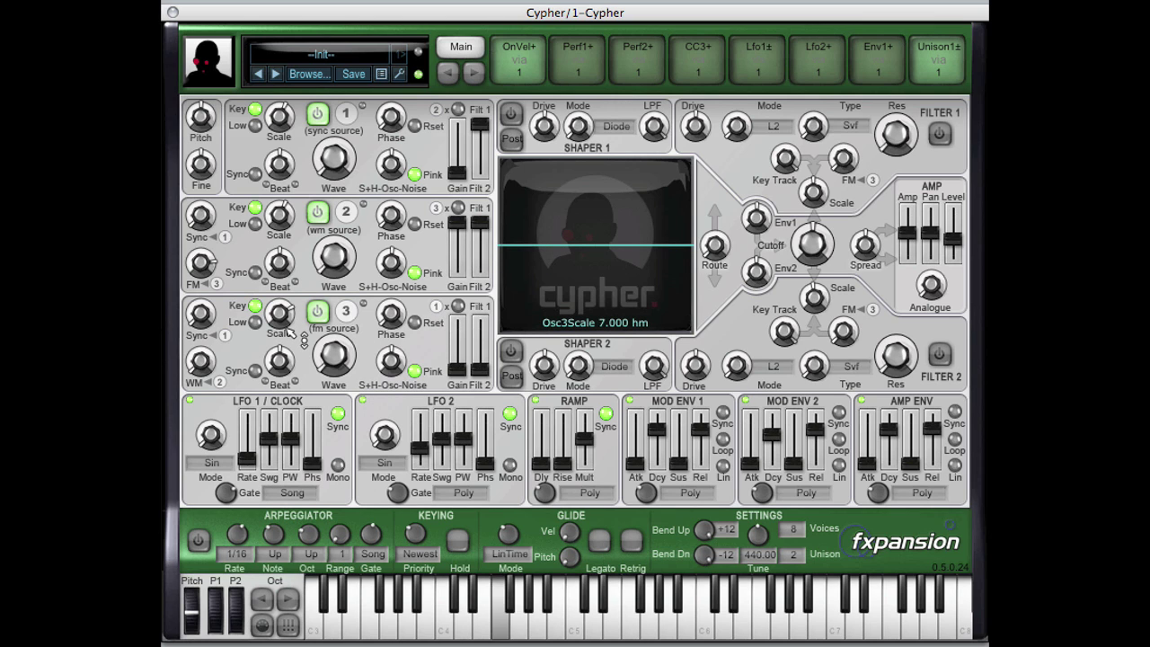
pyautogui.moveTo(301, 333); pyautogui.dragTo(305, 344)
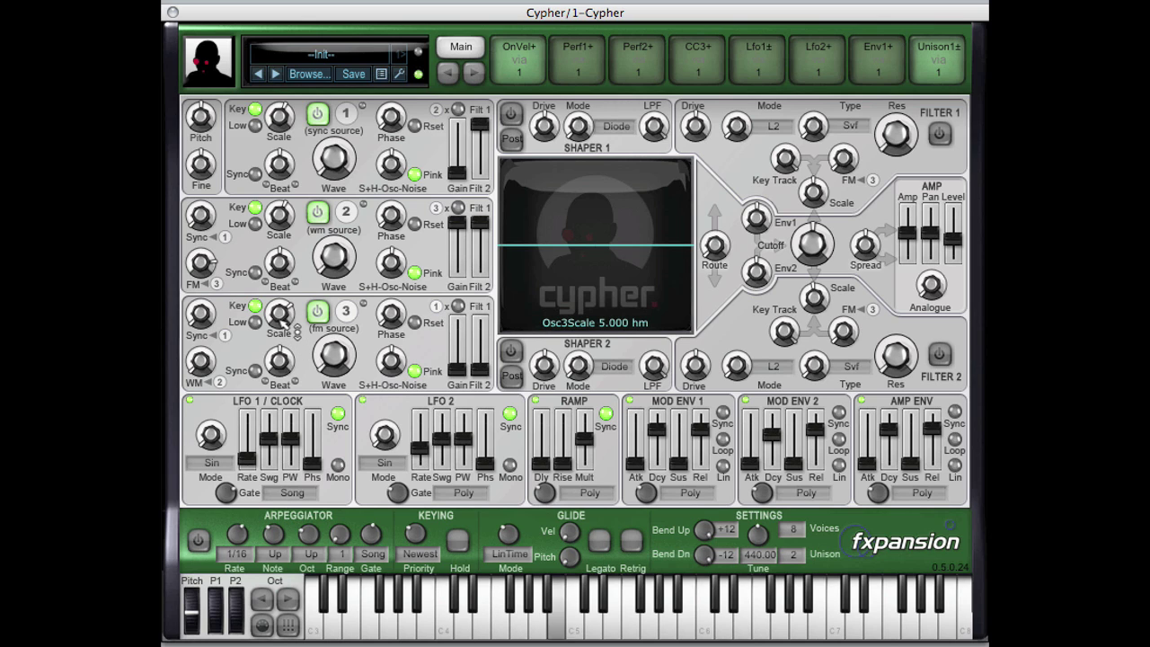
pyautogui.moveTo(282, 314); pyautogui.dragTo(284, 316)
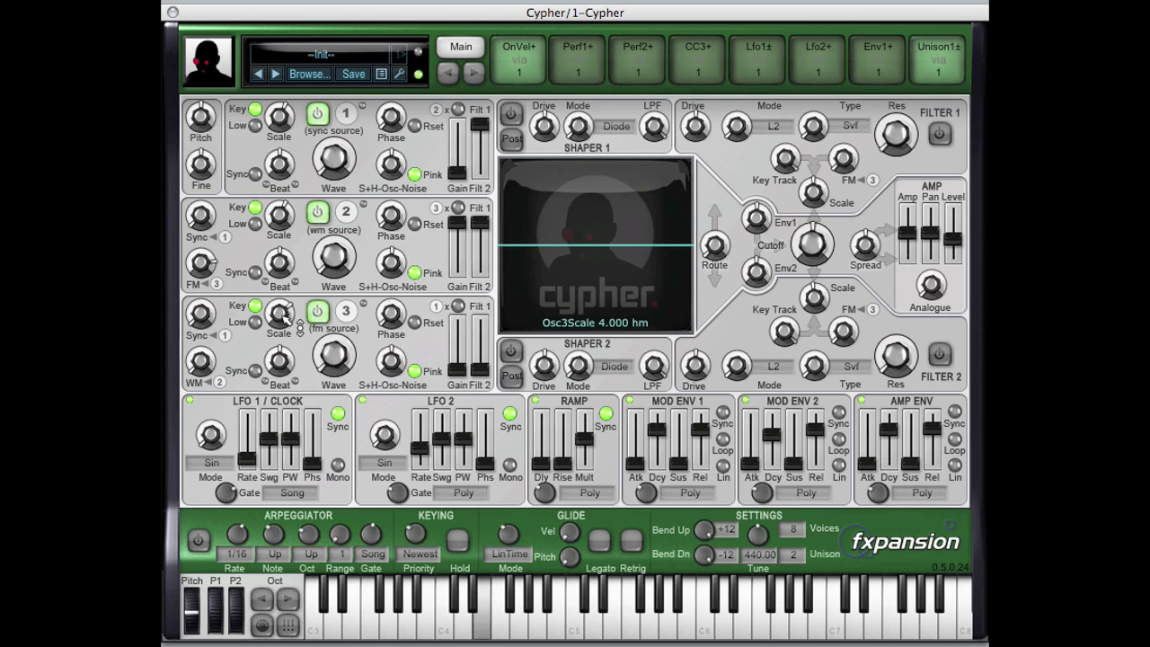
# Turn off oscillator 3's scale snapping and sweep the scale to 1.875 hm and down to 1/35.00 hm.
pyautogui.rightClick(281, 313)
pyautogui.click(330, 309)
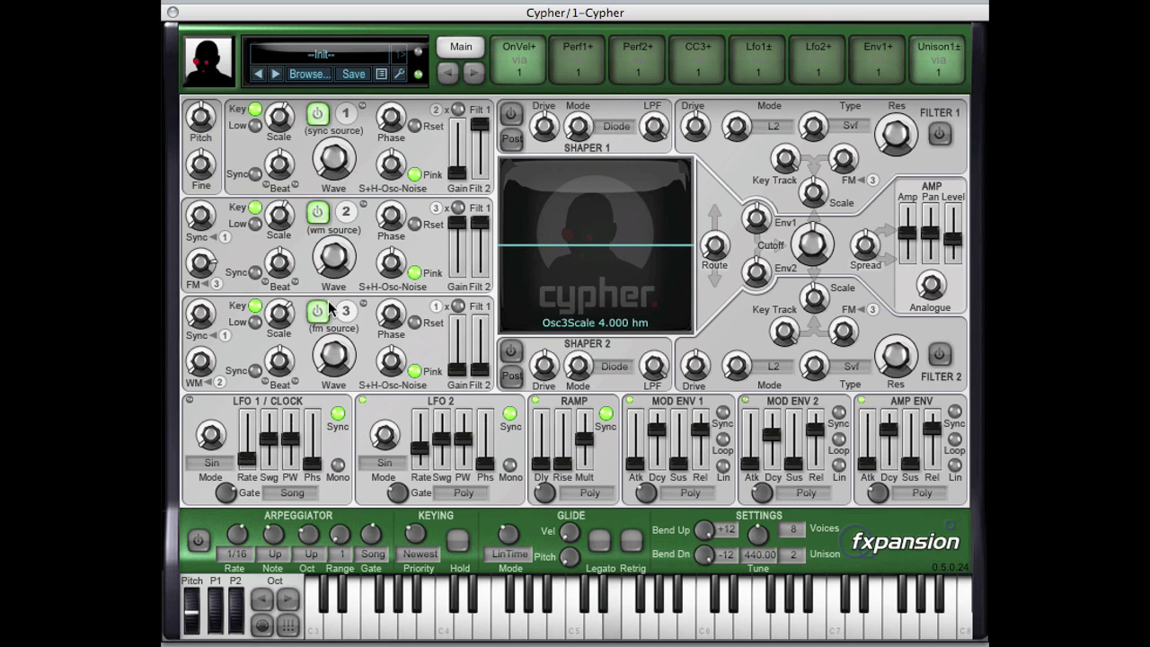
pyautogui.moveTo(284, 310); pyautogui.dragTo(289, 334)
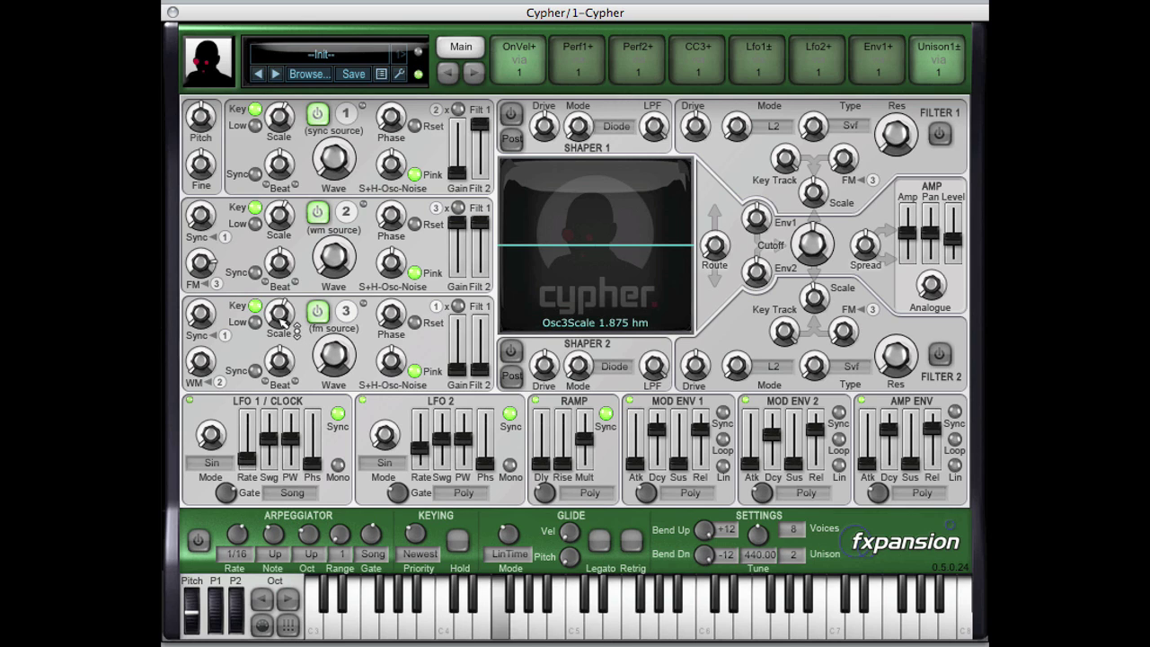
pyautogui.moveTo(283, 314); pyautogui.dragTo(272, 267)
pyautogui.moveTo(289, 334); pyautogui.dragTo(312, 443)
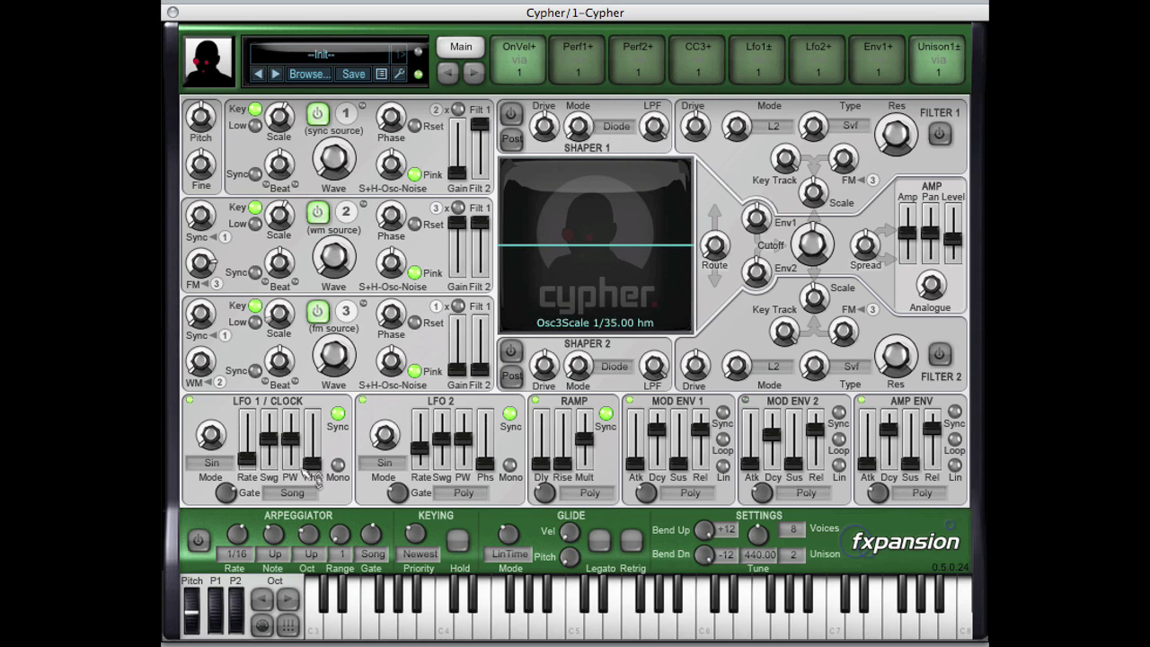
# Set oscillator 3's scale to 7.000 hm and its snapping to Harmonic.
pyautogui.moveTo(301, 386); pyautogui.dragTo(292, 316)
pyautogui.rightClick(292, 317)
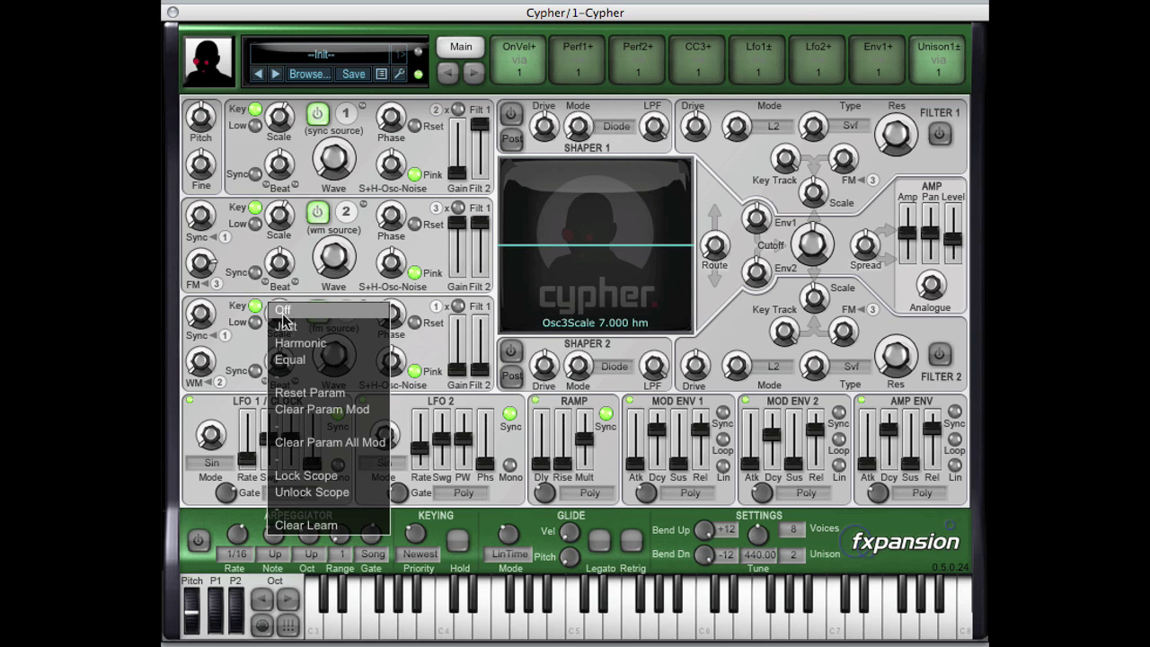
pyautogui.click(322, 347)
pyautogui.scroll(-1, 284, 352)
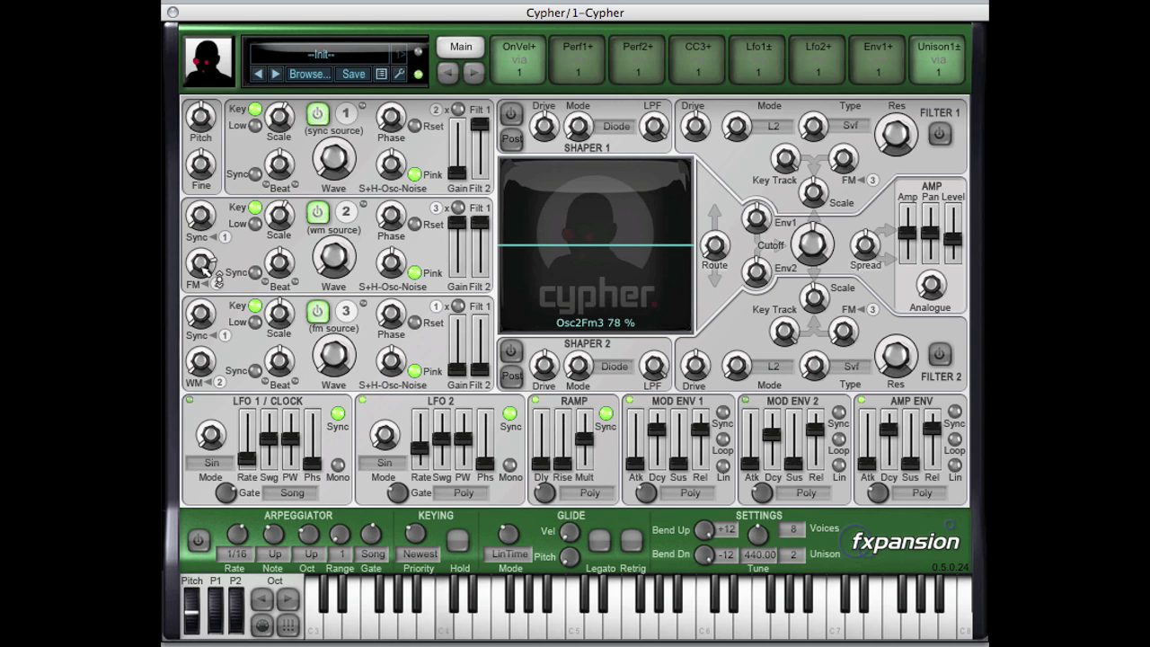
# Raise oscillator 1's gain to maximum and set oscillator 3's gain to 46 %.
pyautogui.moveTo(462, 365); pyautogui.dragTo(465, 330)
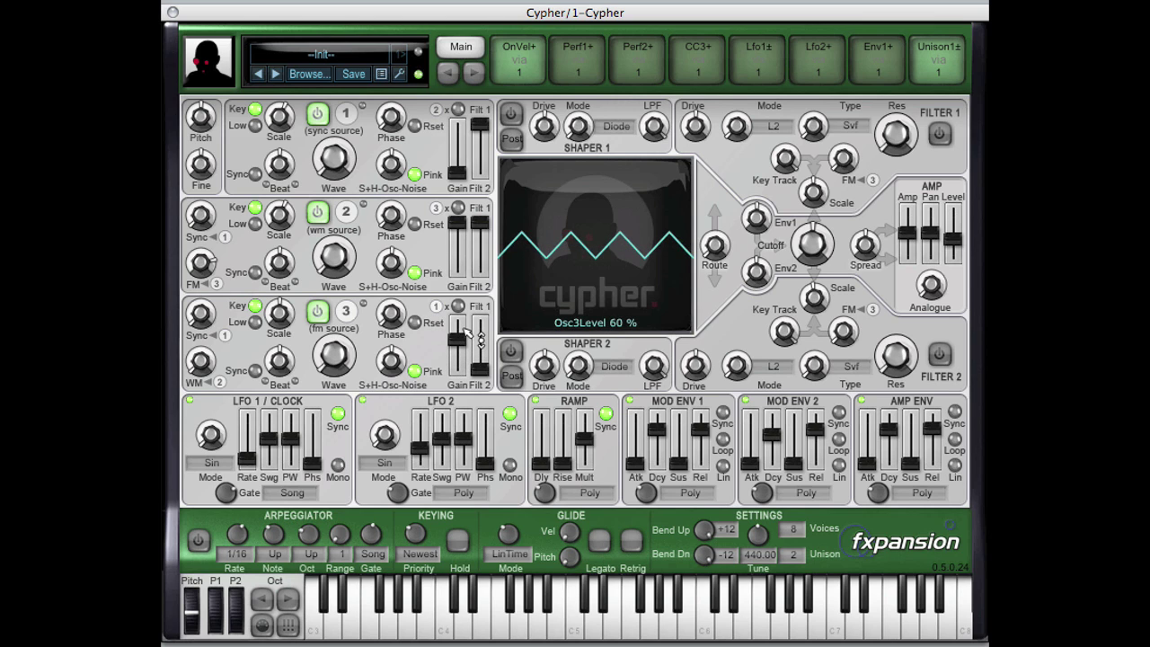
pyautogui.moveTo(466, 167); pyautogui.dragTo(461, 100)
pyautogui.moveTo(458, 340); pyautogui.dragTo(461, 351)
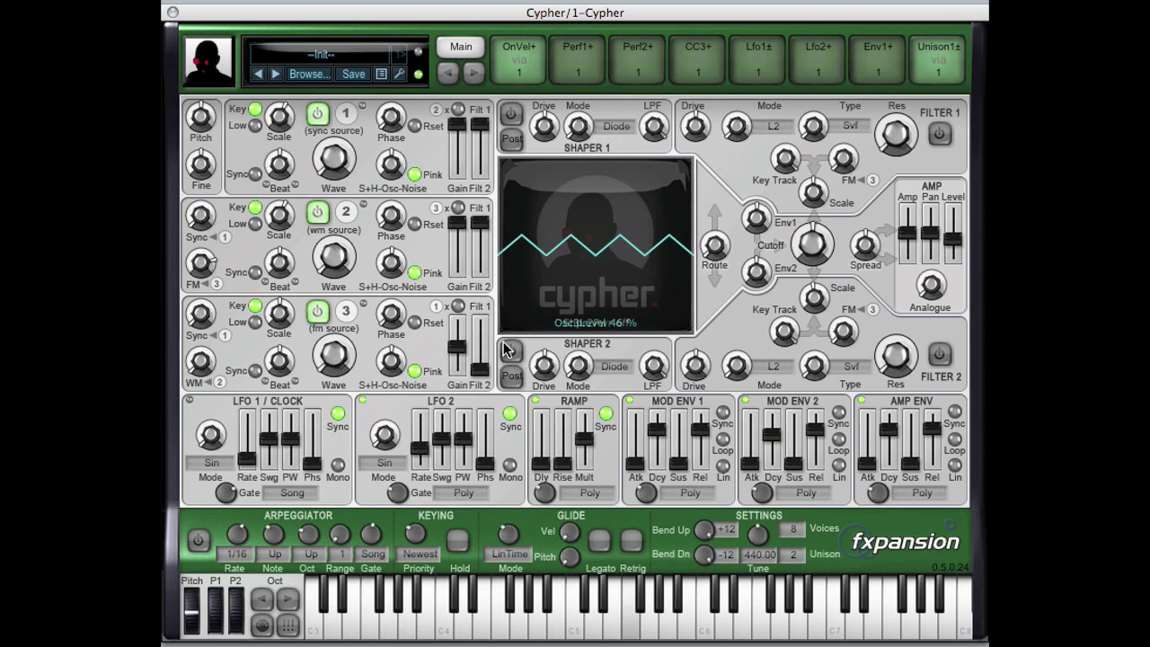
# Switch on Filter 1, lower the filter cutoff and set Filter 1's scale to 4.000 hm.
pyautogui.click(942, 134)
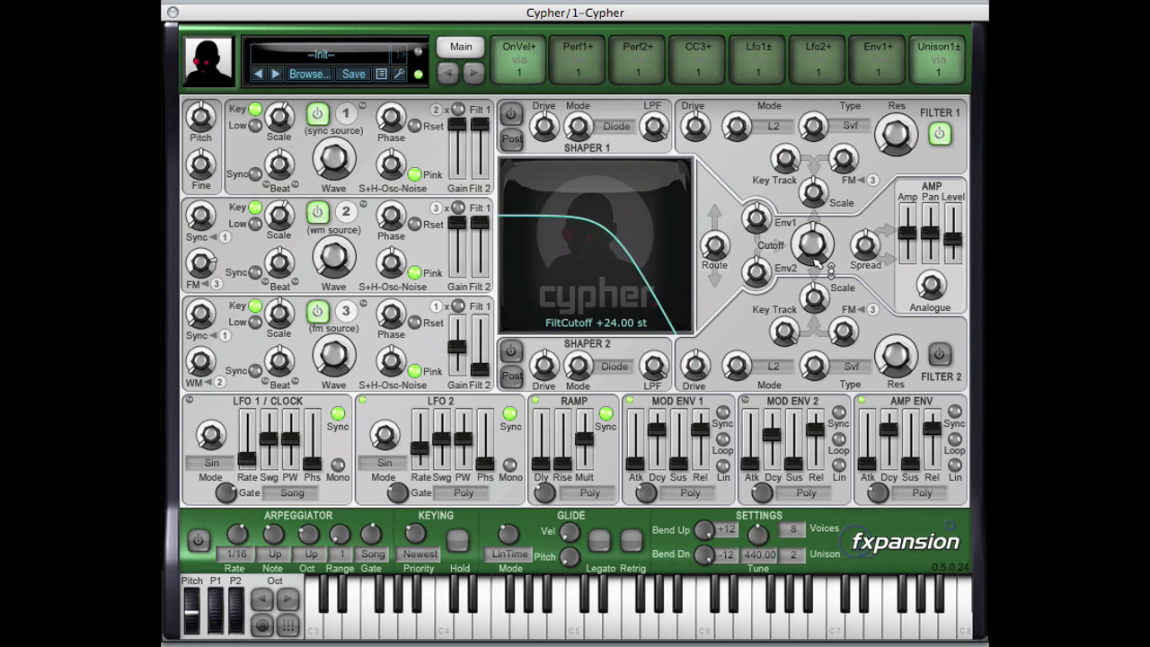
pyautogui.moveTo(827, 238); pyautogui.dragTo(845, 256)
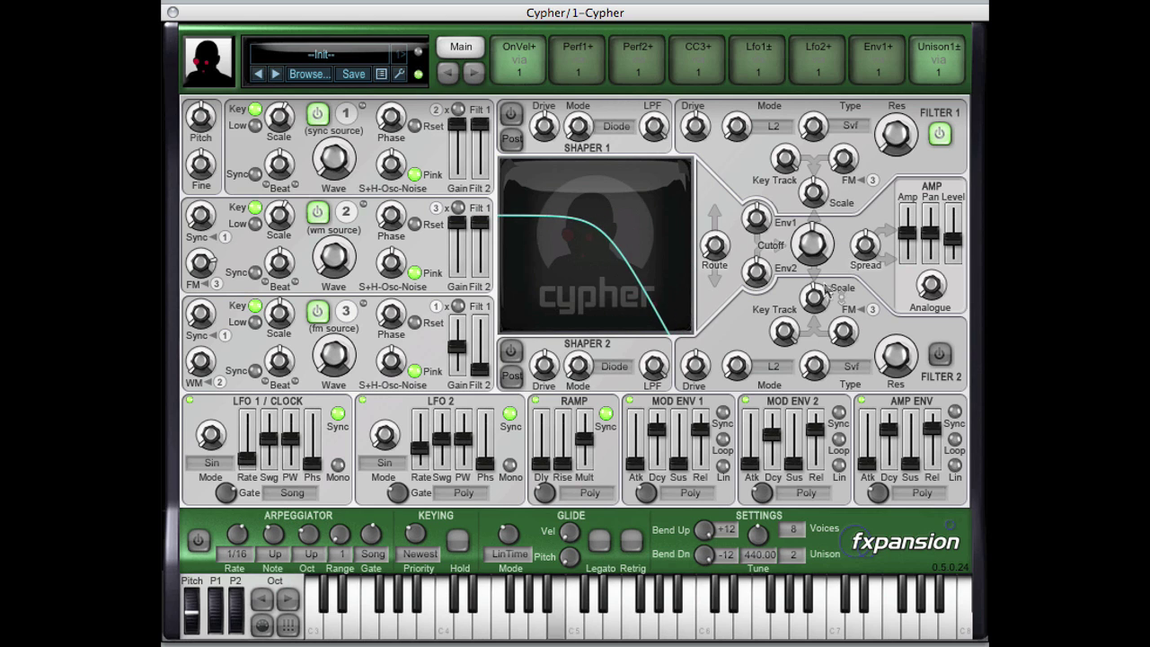
pyautogui.moveTo(821, 198)
pyautogui.mouseDown()
pyautogui.moveTo(819, 146)
pyautogui.moveTo(830, 243)
pyautogui.moveTo(828, 191)
pyautogui.mouseUp()
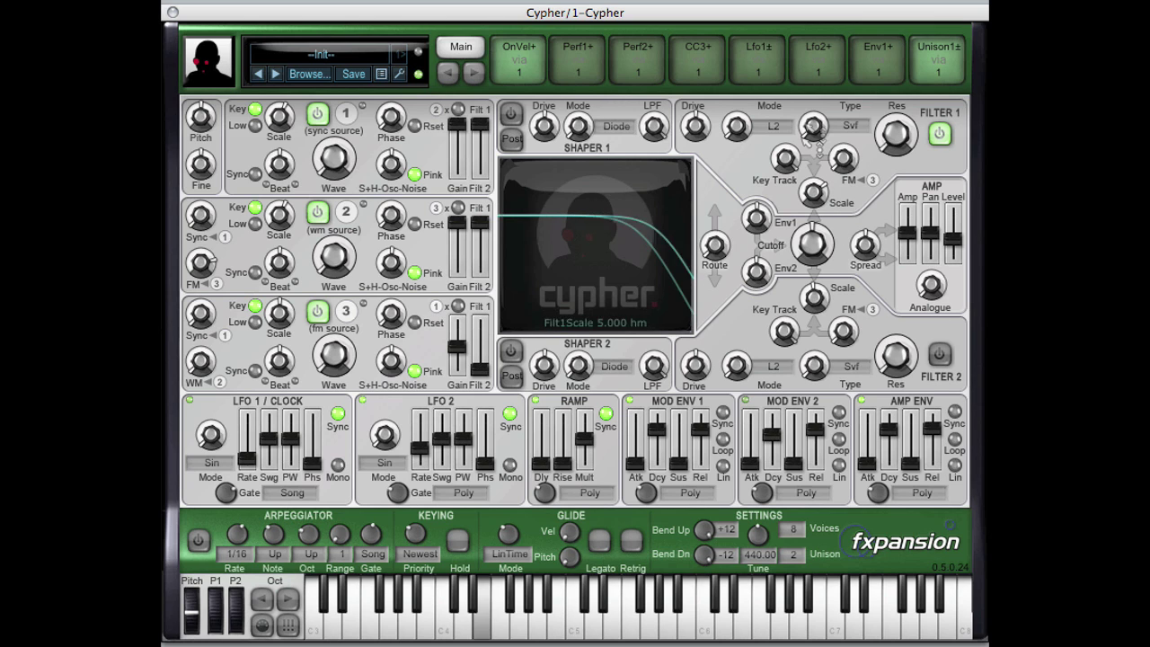
pyautogui.click(827, 239)
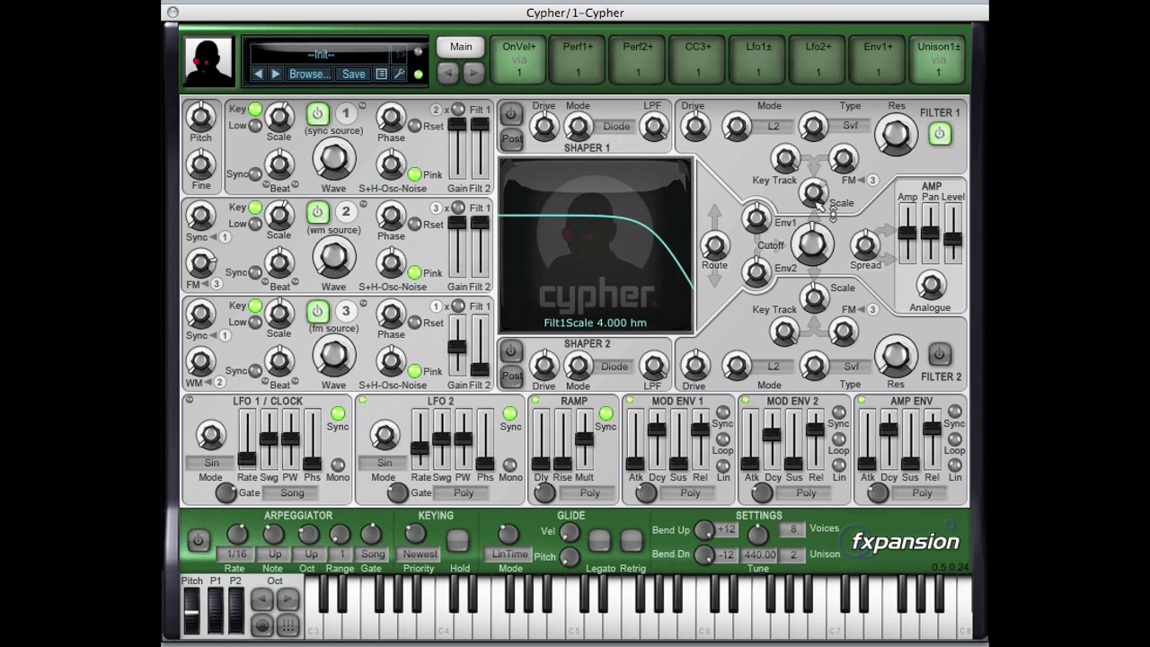
# Switch on Filter 2 and set its mode to H2.
pyautogui.click(939, 356)
pyautogui.moveTo(755, 364); pyautogui.dragTo(753, 315)
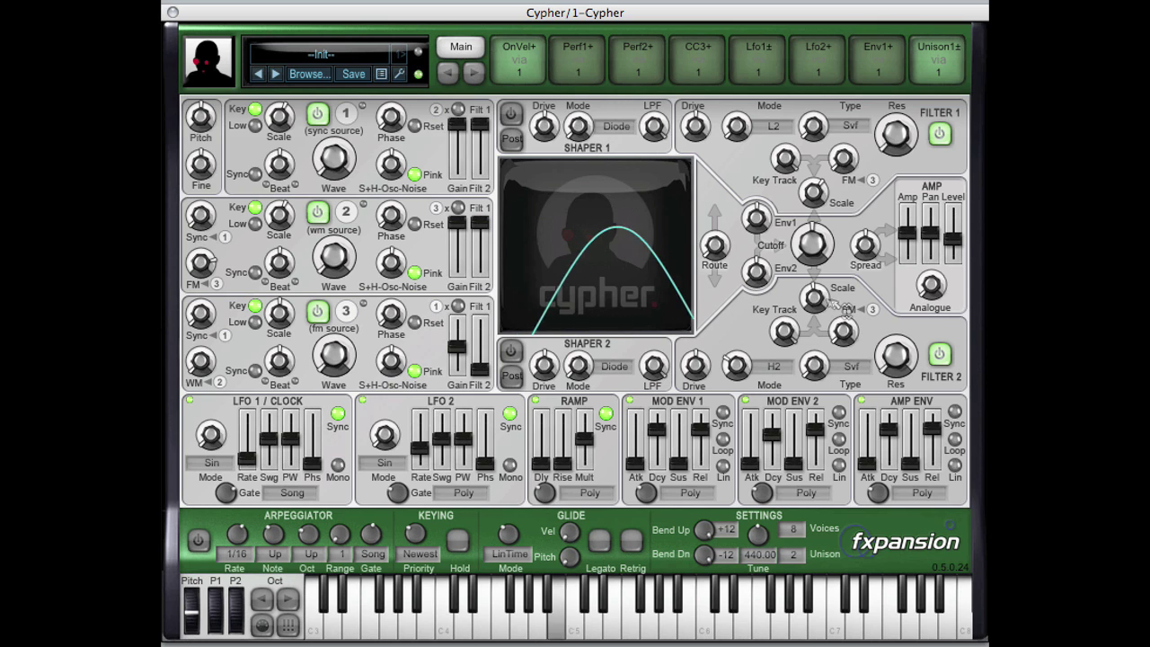
# Set Filter 2's scale to 2.000 hm and raise both filters' resonance, with Filter 1's resonance at 68 %.
pyautogui.moveTo(818, 303); pyautogui.dragTo(821, 270)
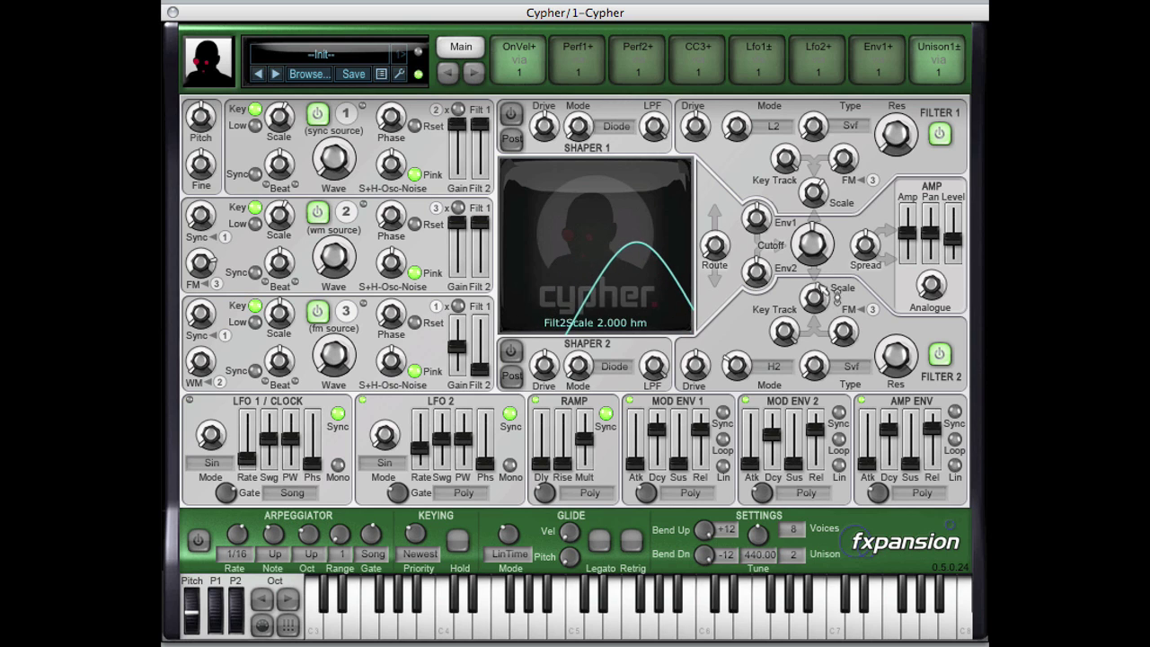
pyautogui.moveTo(823, 327); pyautogui.dragTo(828, 301)
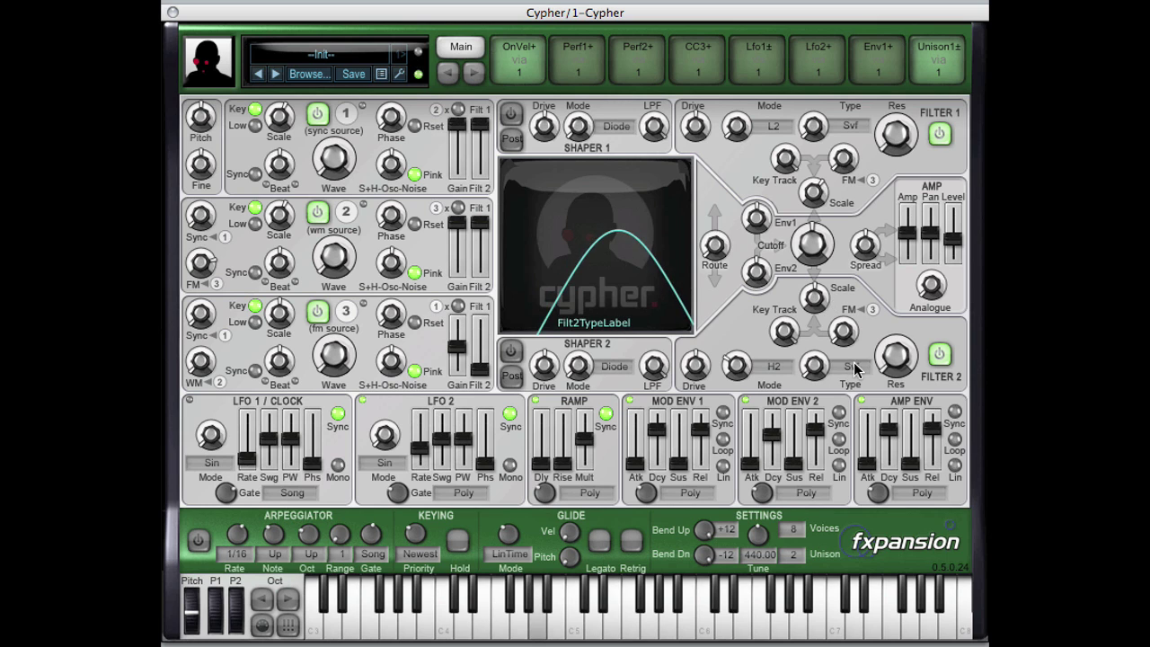
pyautogui.moveTo(901, 348); pyautogui.dragTo(897, 250)
pyautogui.moveTo(907, 148); pyautogui.dragTo(899, 36)
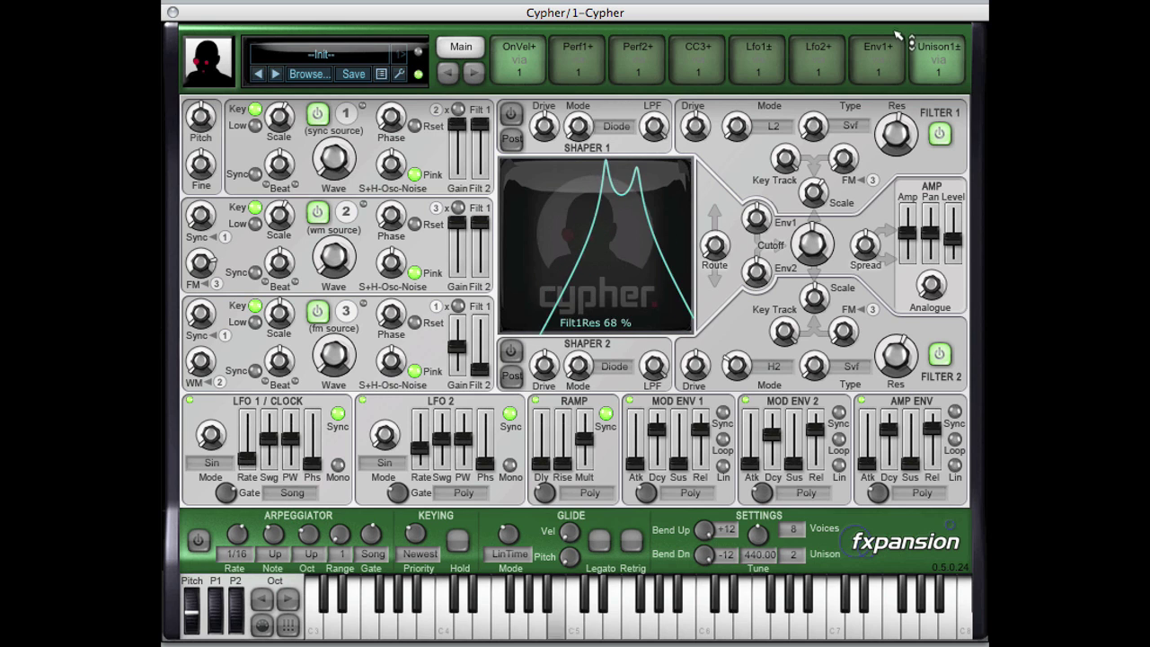
# Set the filter cutoff to +19.00 st with an Env1 amount of +33.00 st, and shorten Mod Env 1's decay.
pyautogui.moveTo(827, 256); pyautogui.dragTo(851, 264)
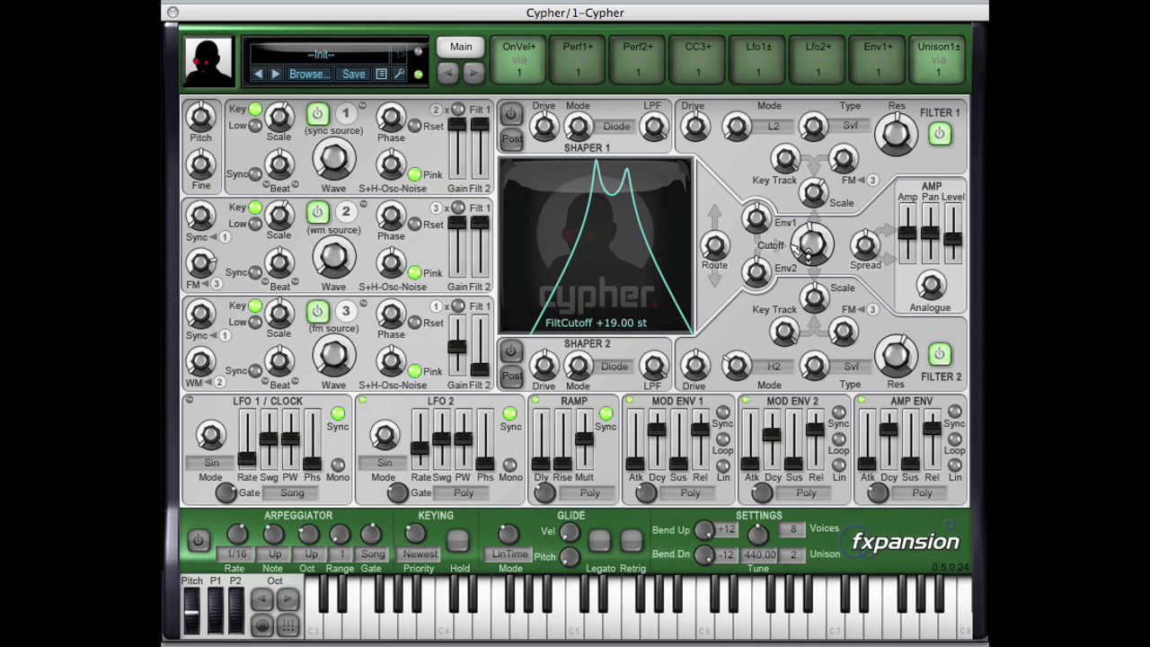
pyautogui.moveTo(761, 181); pyautogui.dragTo(755, 171)
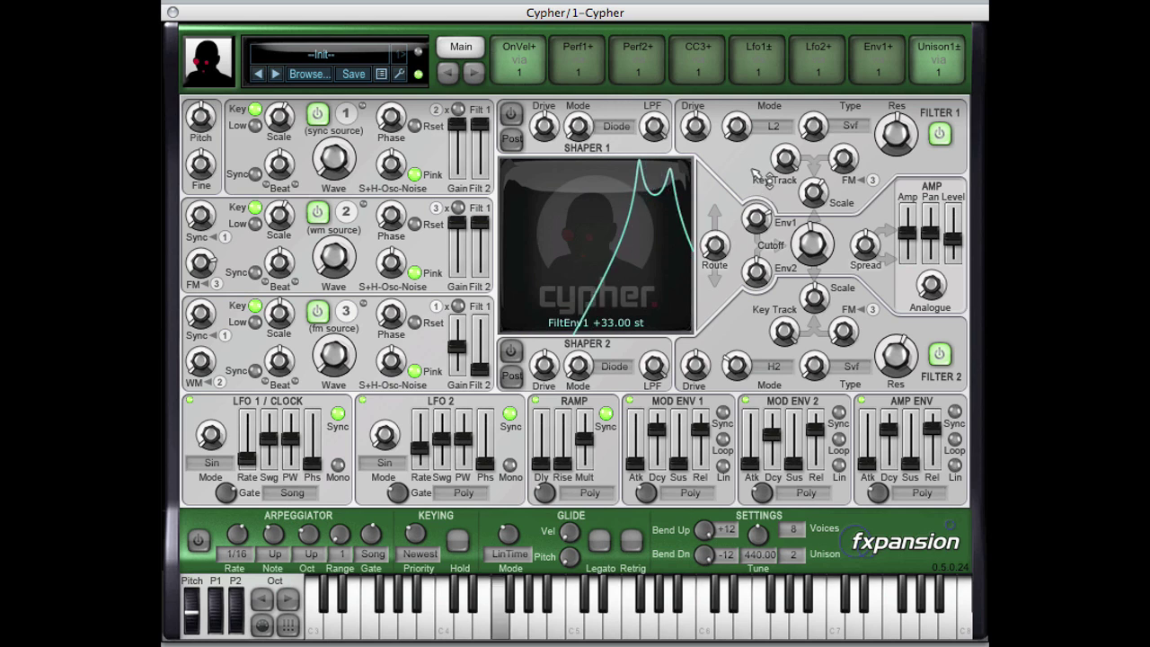
pyautogui.moveTo(657, 429); pyautogui.dragTo(662, 446)
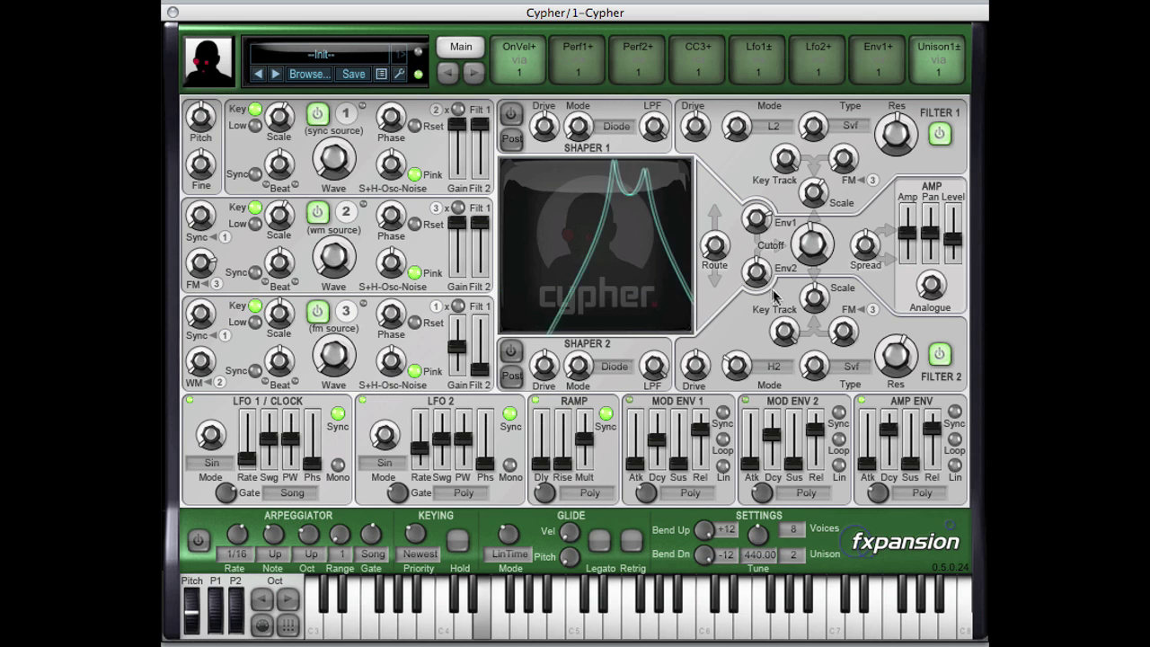
pyautogui.moveTo(774, 282)
pyautogui.mouseDown()
pyautogui.moveTo(773, 258)
pyautogui.moveTo(785, 280)
pyautogui.mouseUp()
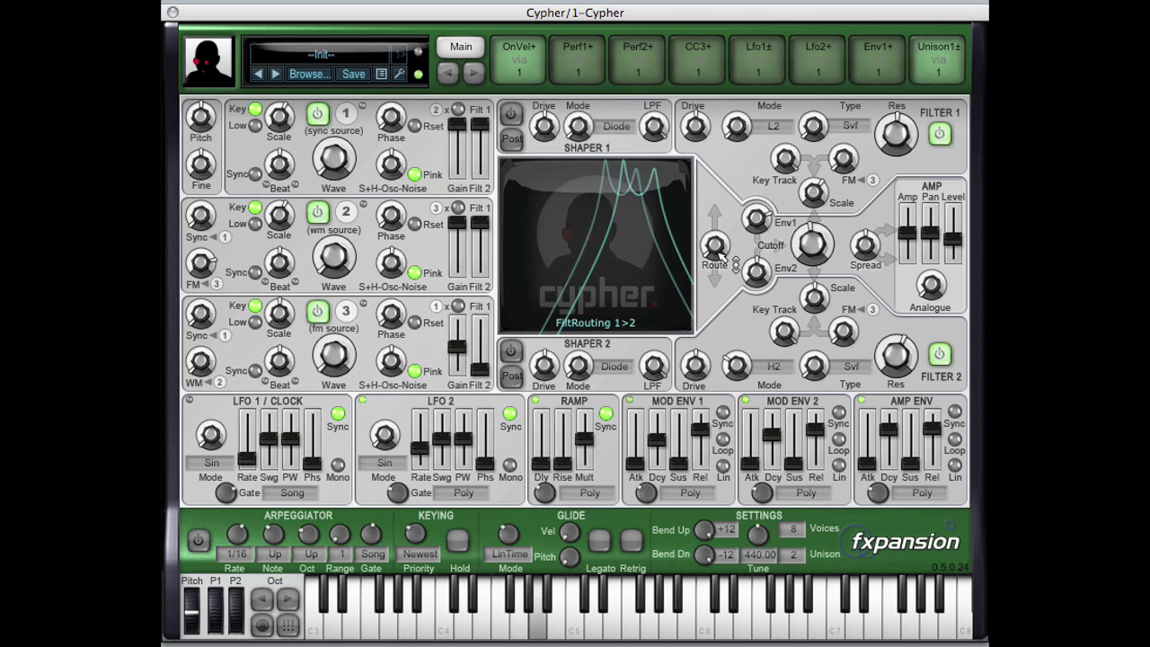
# Try the 2>1 and 1+2 filter routings, offset the filter spread and reset it to its default.
pyautogui.moveTo(735, 258); pyautogui.dragTo(726, 205)
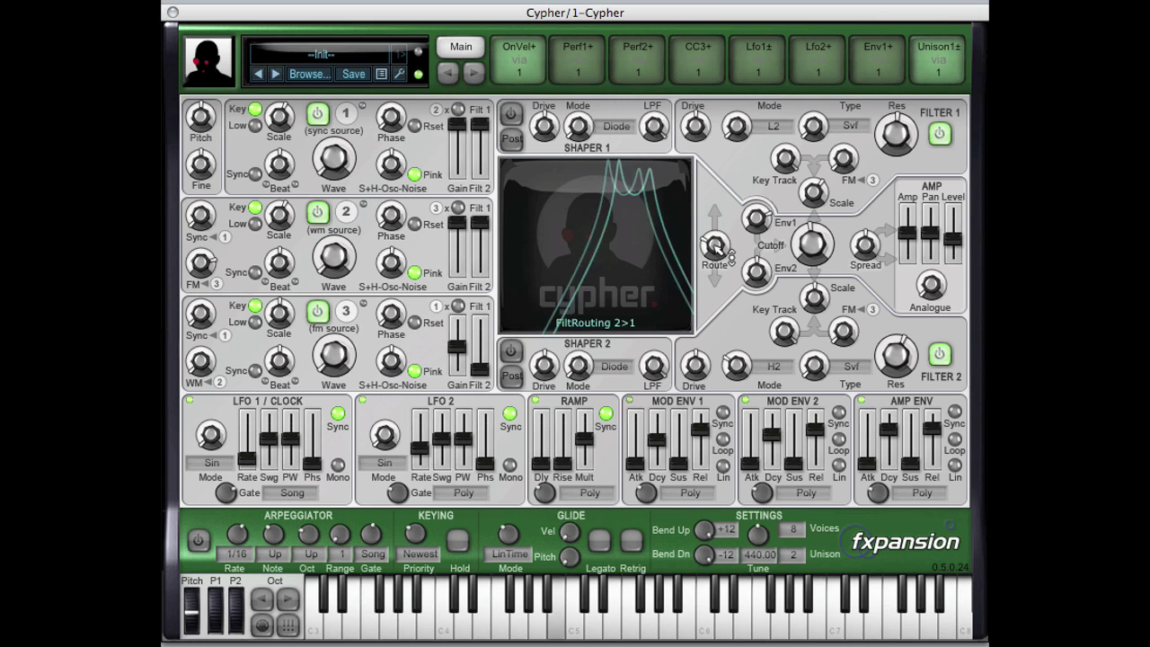
pyautogui.moveTo(717, 245); pyautogui.dragTo(715, 191)
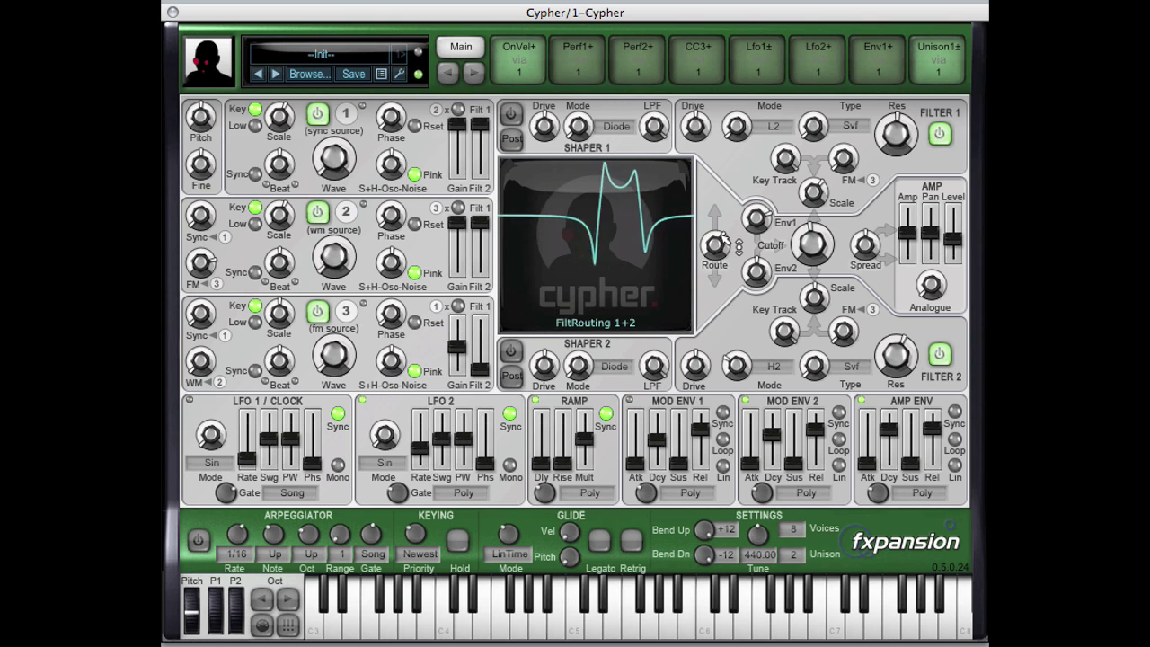
pyautogui.moveTo(865, 245); pyautogui.dragTo(892, 353)
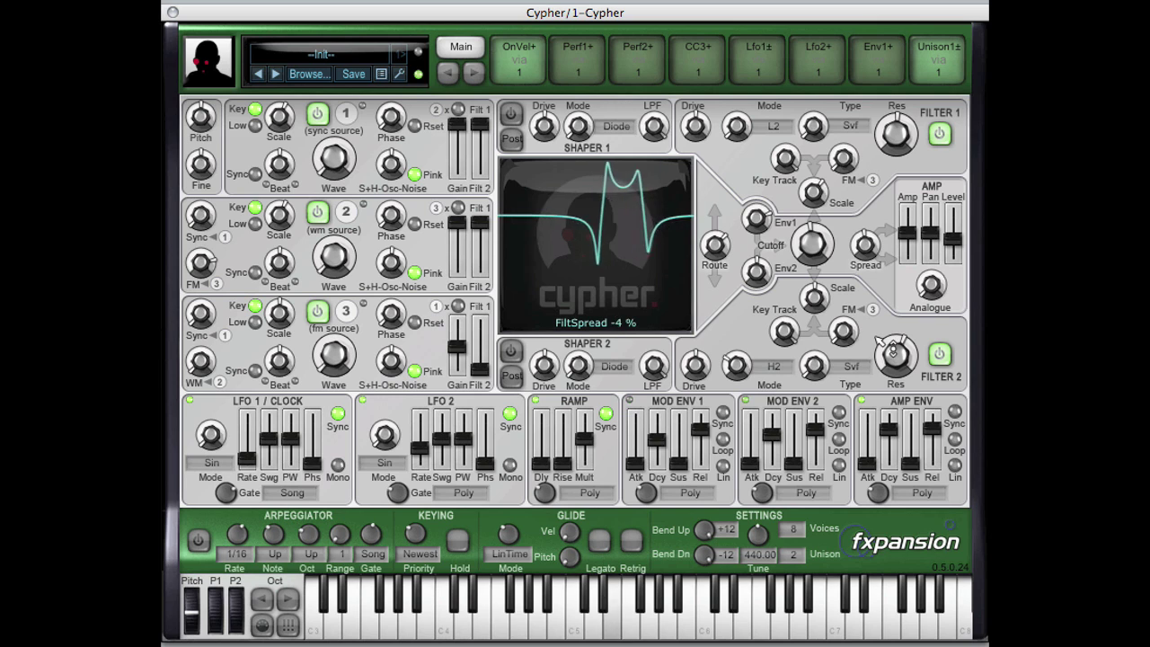
pyautogui.doubleClick(883, 258)
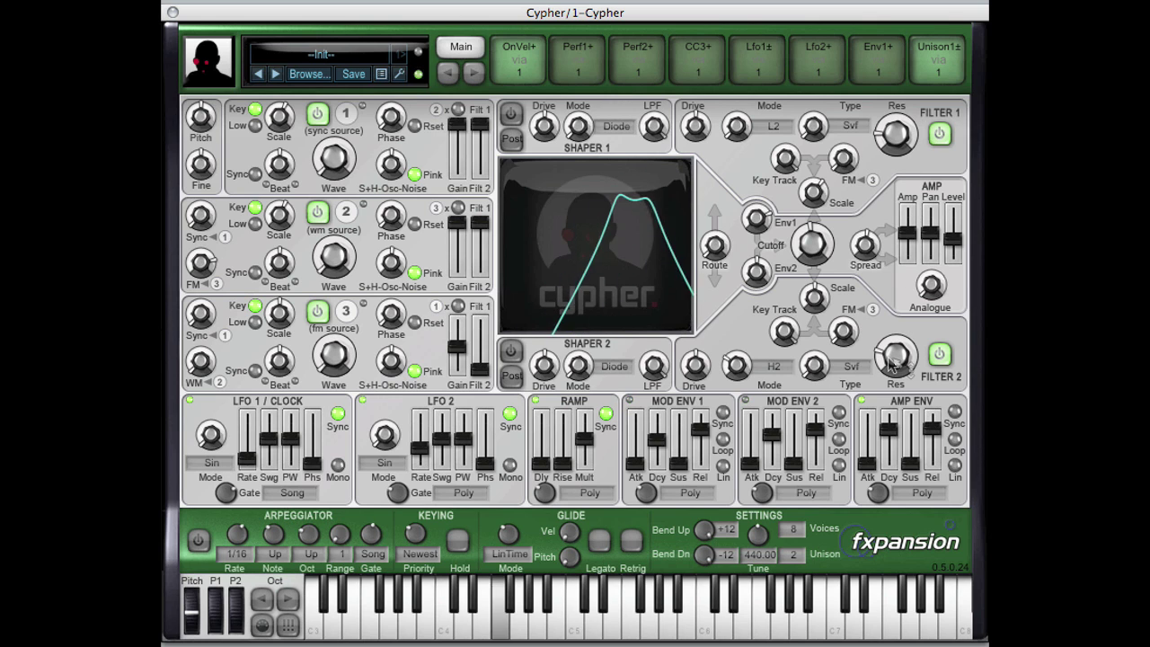
# Reduce Filter 2's resonance to 16 % and switch Filter 2 off.
pyautogui.scroll(-3, 897, 378)
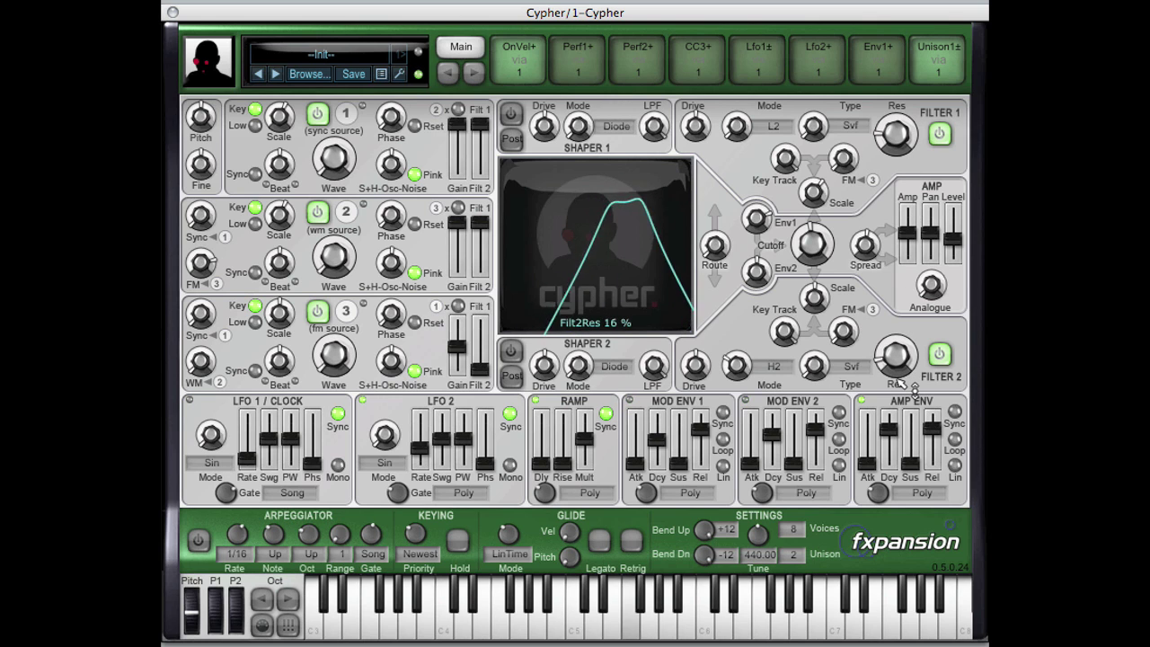
pyautogui.click(939, 354)
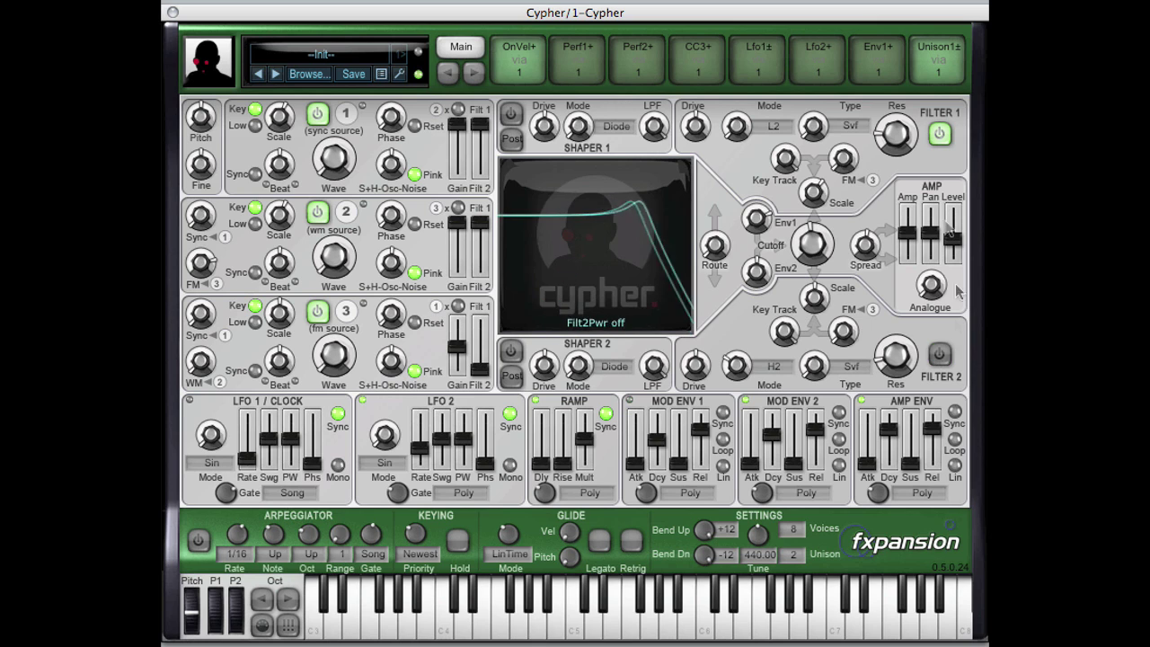
# Lower the filter cutoff and raise Filter 1's FM amount from oscillator 3 to 65 %.
pyautogui.moveTo(829, 250); pyautogui.dragTo(820, 286)
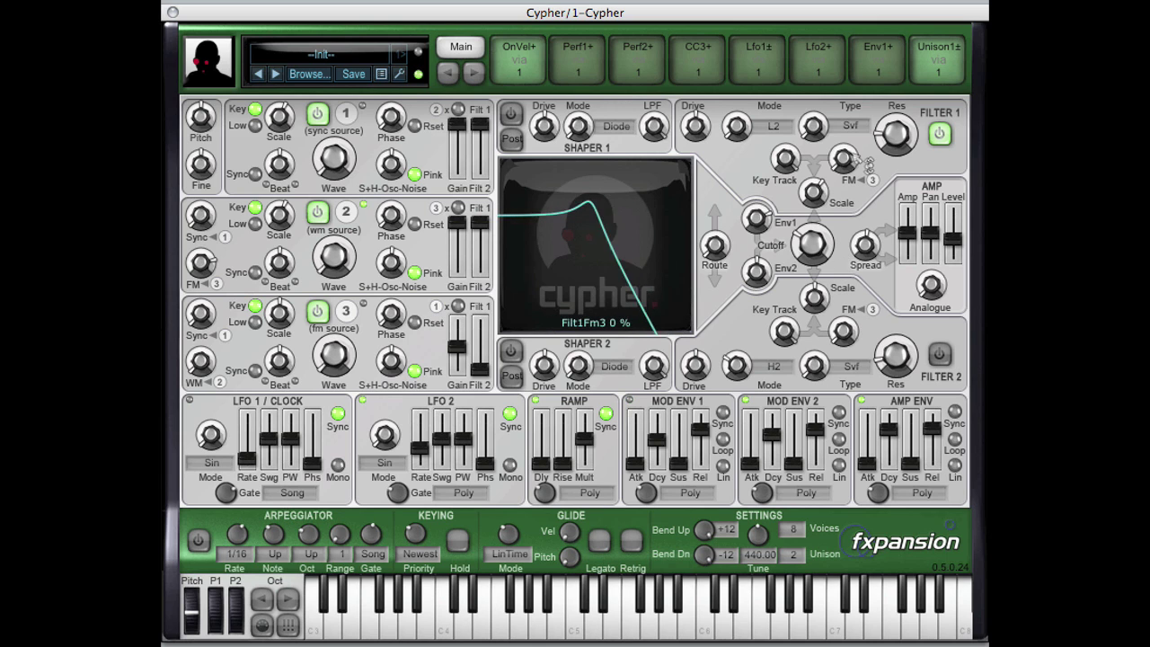
pyautogui.moveTo(863, 168); pyautogui.dragTo(863, 161)
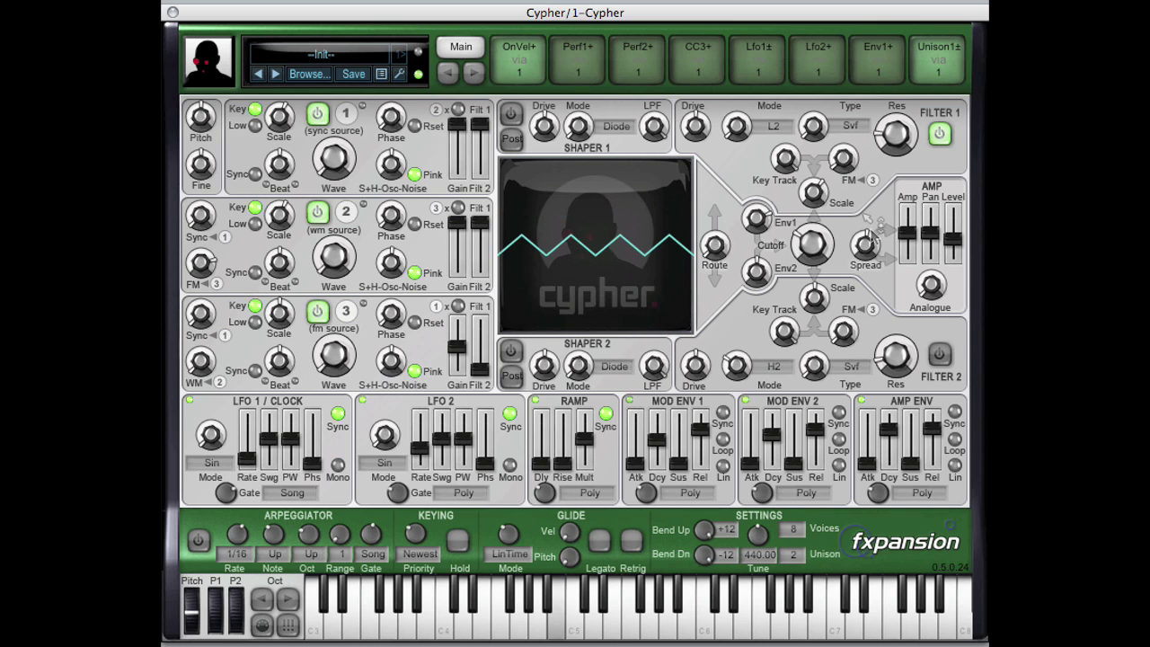
pyautogui.moveTo(861, 167); pyautogui.dragTo(848, 18)
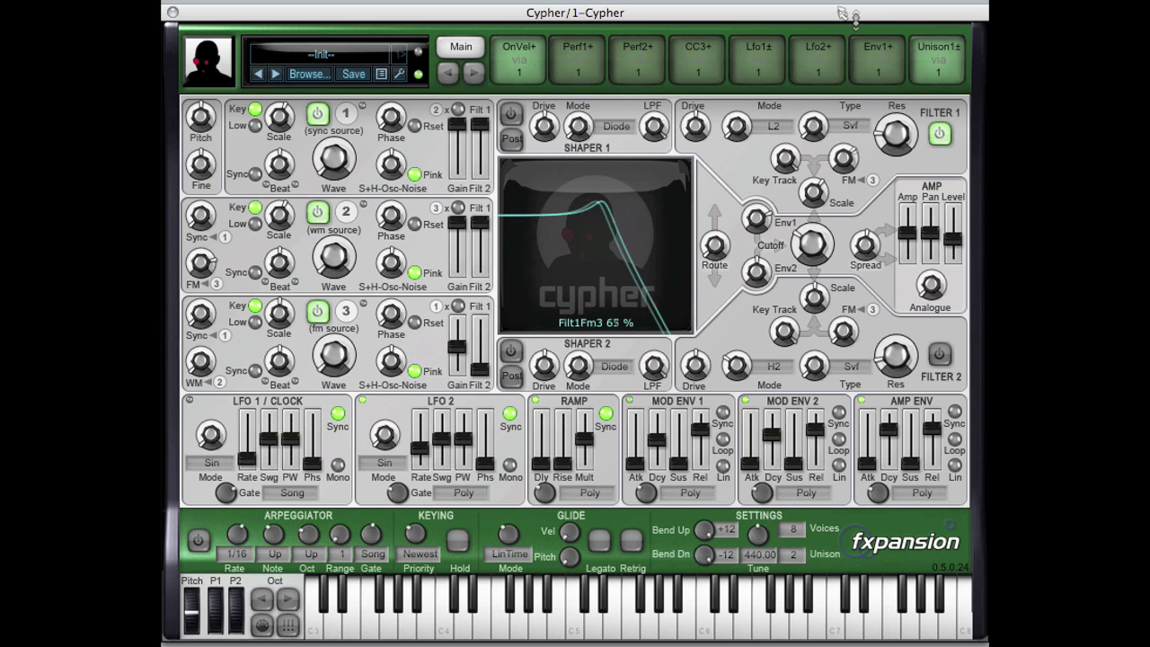
# Try oscillator 3 in low-frequency mode and adjust its scale and beat.
pyautogui.click(255, 324)
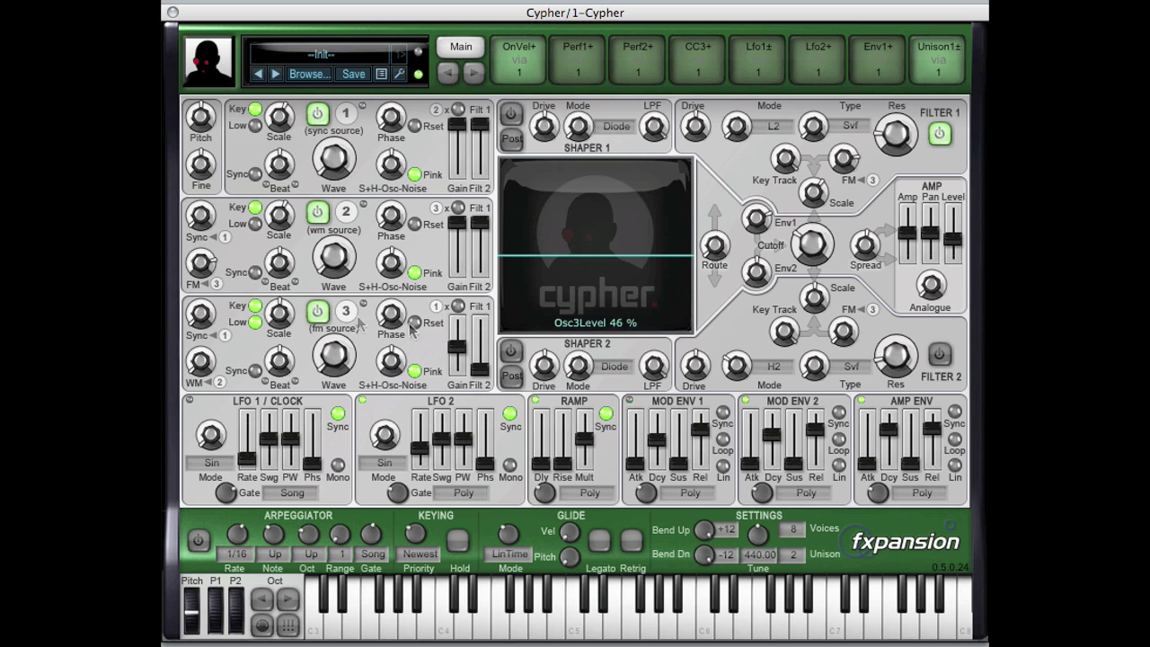
pyautogui.moveTo(308, 311); pyautogui.dragTo(301, 359)
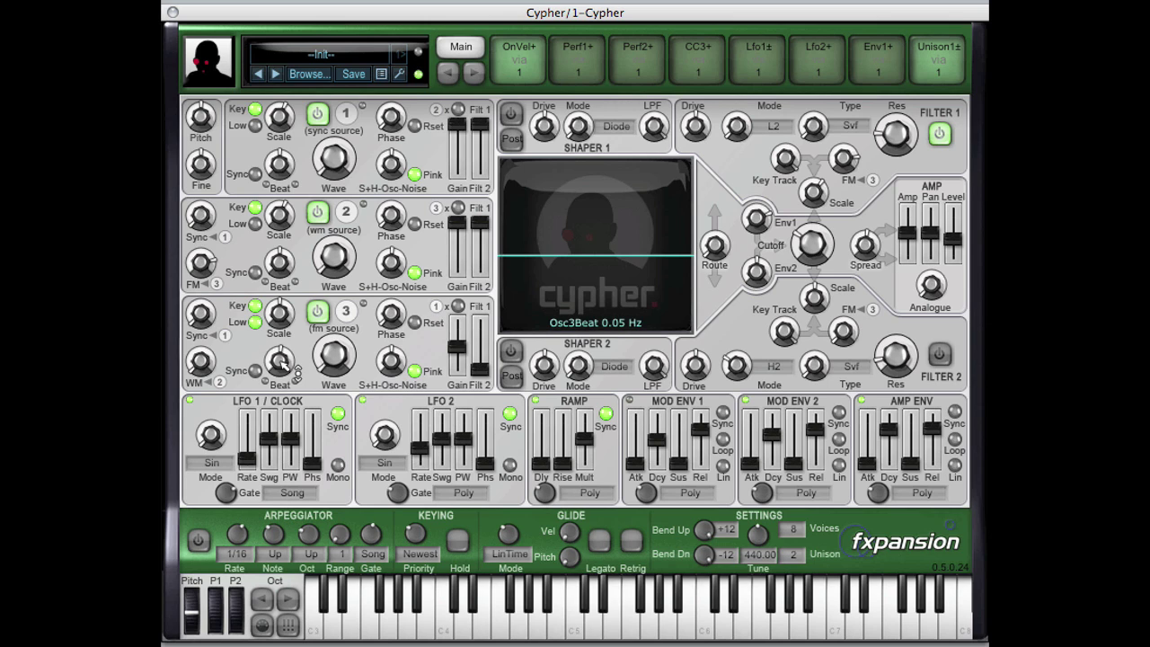
pyautogui.moveTo(286, 350)
pyautogui.mouseDown()
pyautogui.moveTo(293, 334)
pyautogui.moveTo(280, 305)
pyautogui.moveTo(294, 415)
pyautogui.moveTo(292, 370)
pyautogui.mouseUp()
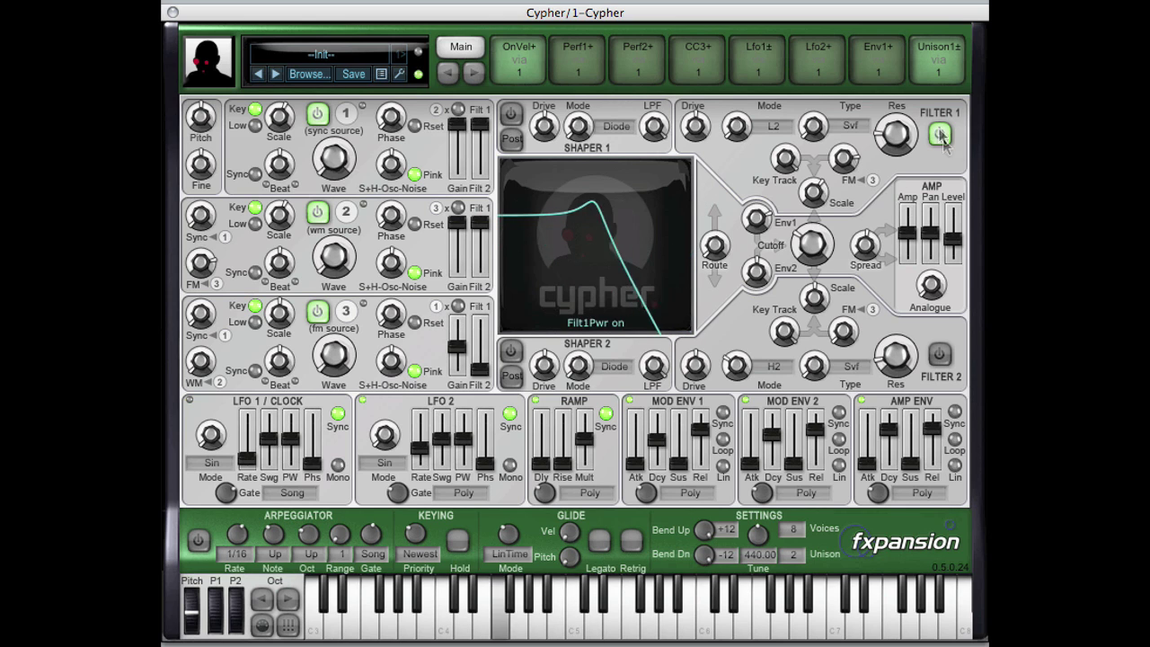
# Switch on Shaper 1 with its drive at 18.8 dB and lower the amp level to compensate.
pyautogui.click(508, 113)
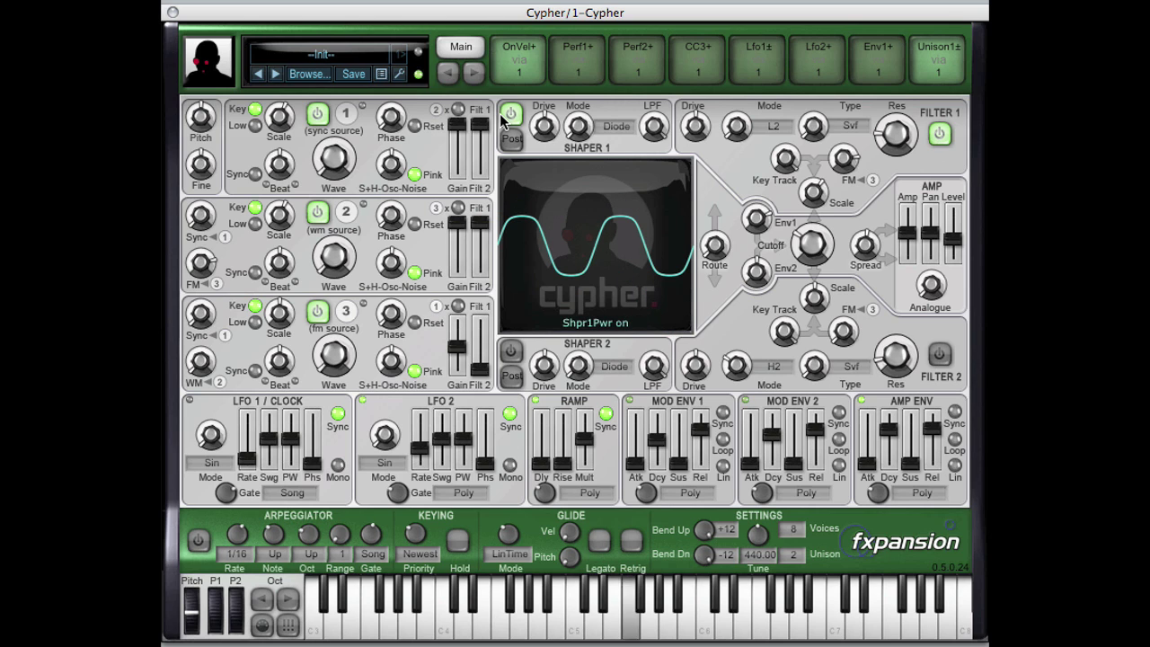
pyautogui.moveTo(550, 131); pyautogui.dragTo(543, 72)
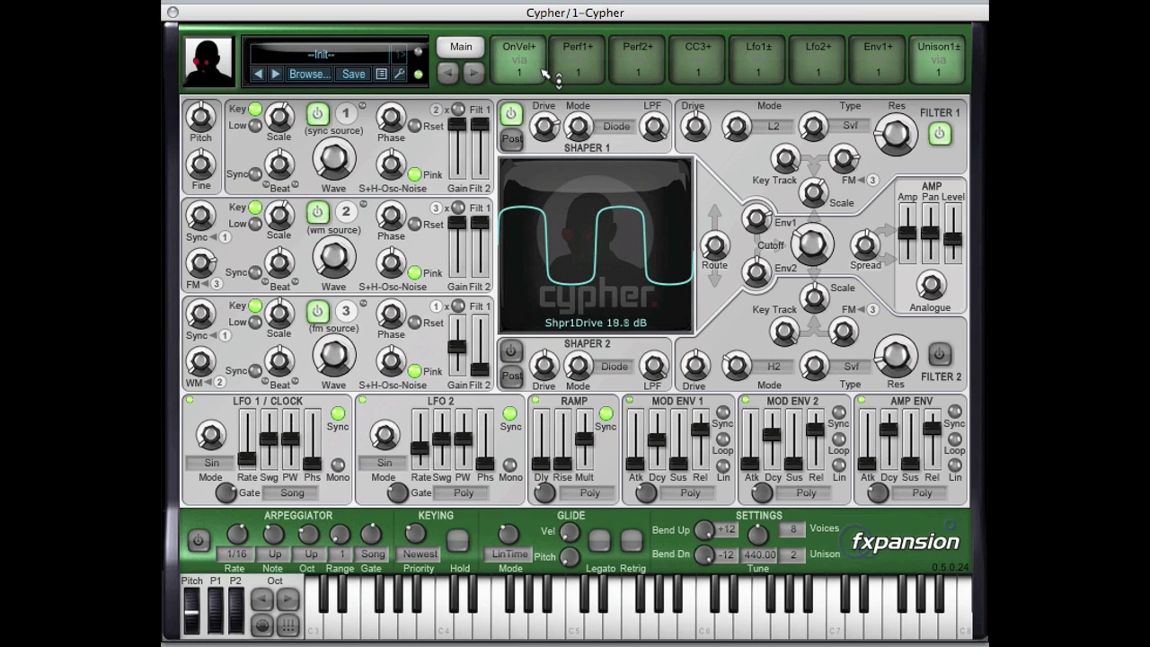
pyautogui.moveTo(953, 236); pyautogui.dragTo(959, 252)
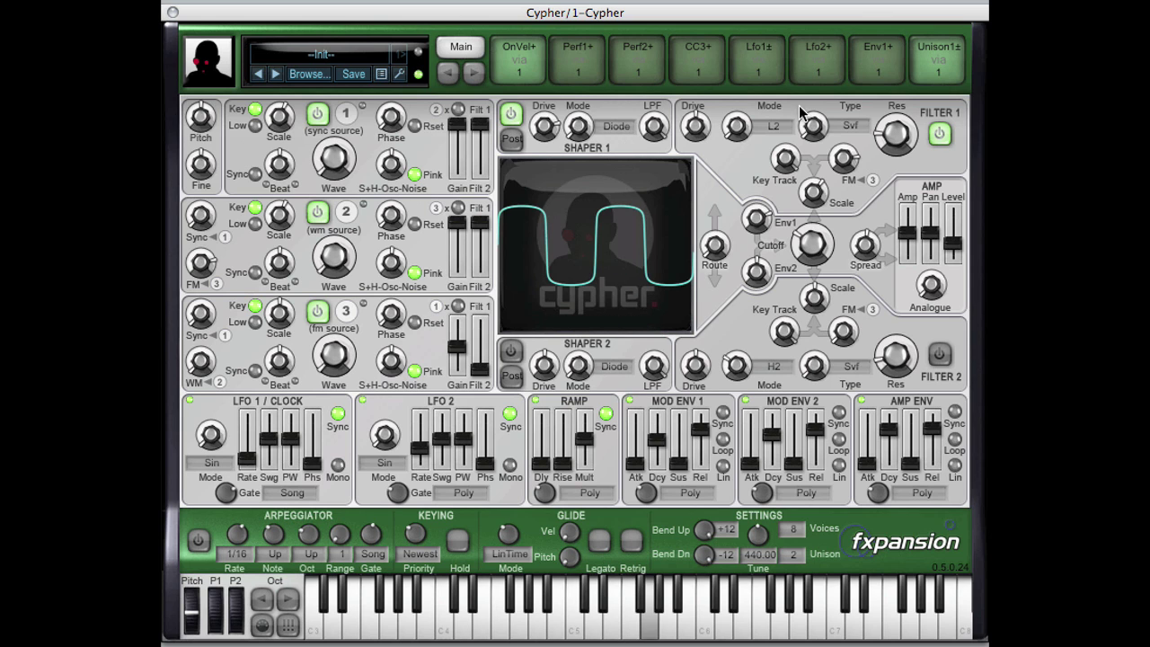
# Try Shaper 1 in HalfRect mode with its low-pass filter at 11.12 kHz.
pyautogui.moveTo(673, 131); pyautogui.dragTo(673, 197)
pyautogui.moveTo(671, 156); pyautogui.dragTo(674, 177)
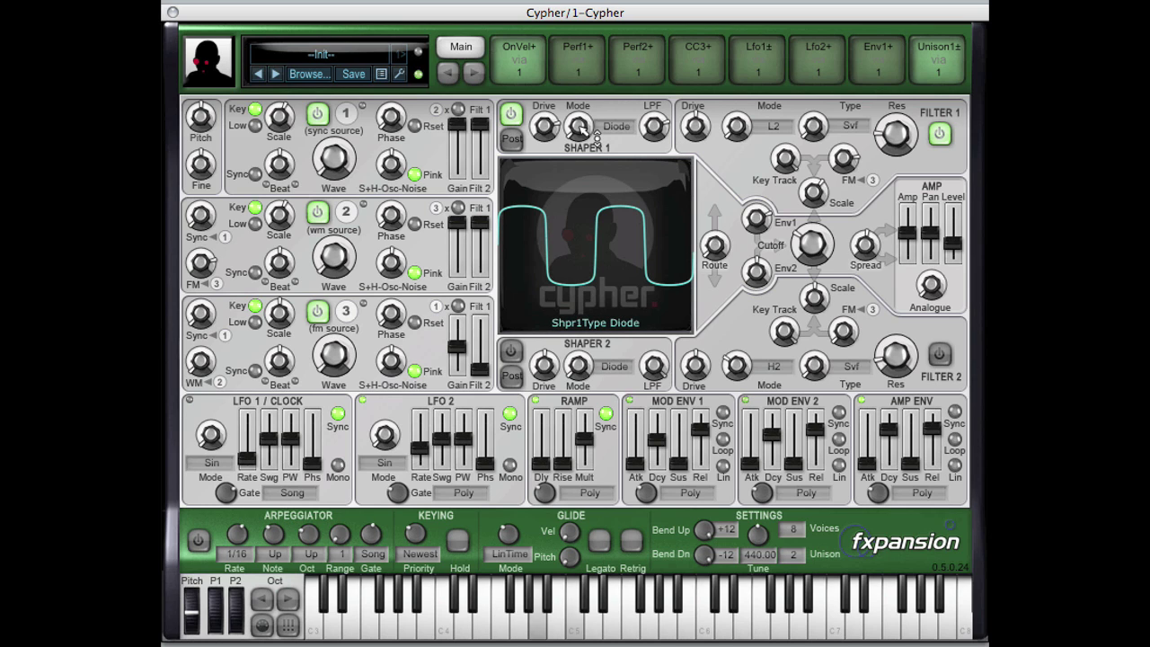
pyautogui.moveTo(590, 131); pyautogui.dragTo(545, 104)
pyautogui.click(663, 142)
pyautogui.moveTo(656, 124); pyautogui.dragTo(655, 110)
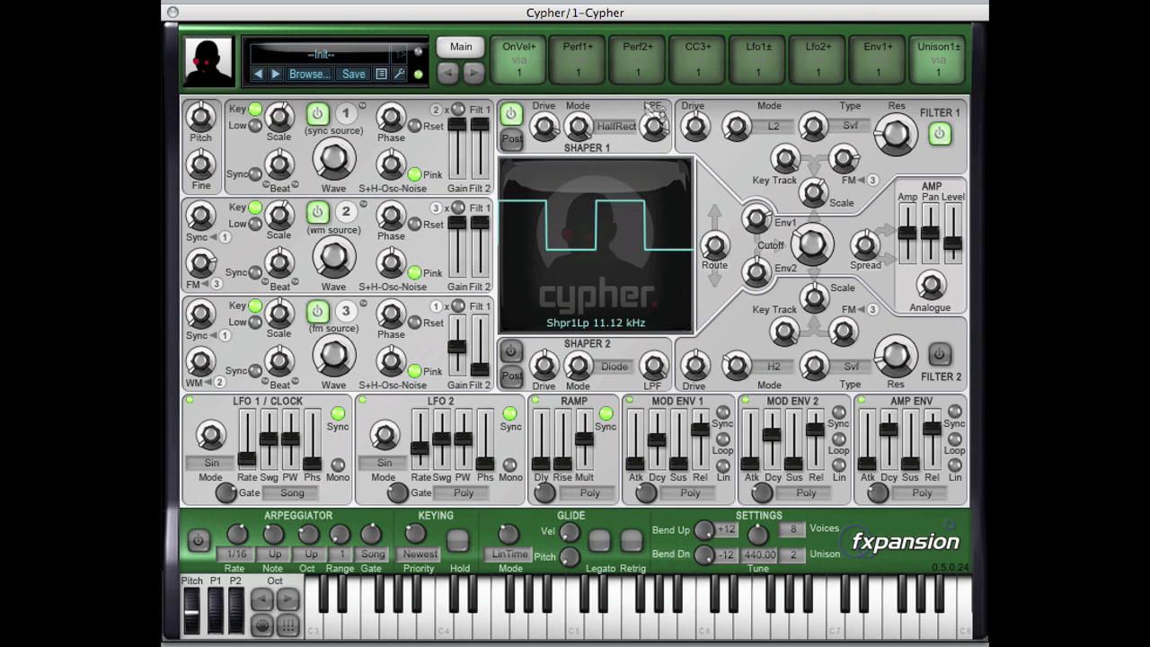
# Set Shaper 1 to Diode mode with 29.5 dB drive and a 5.02 kHz low-pass filter, and switch the shaper off.
pyautogui.moveTo(669, 163); pyautogui.dragTo(656, 135)
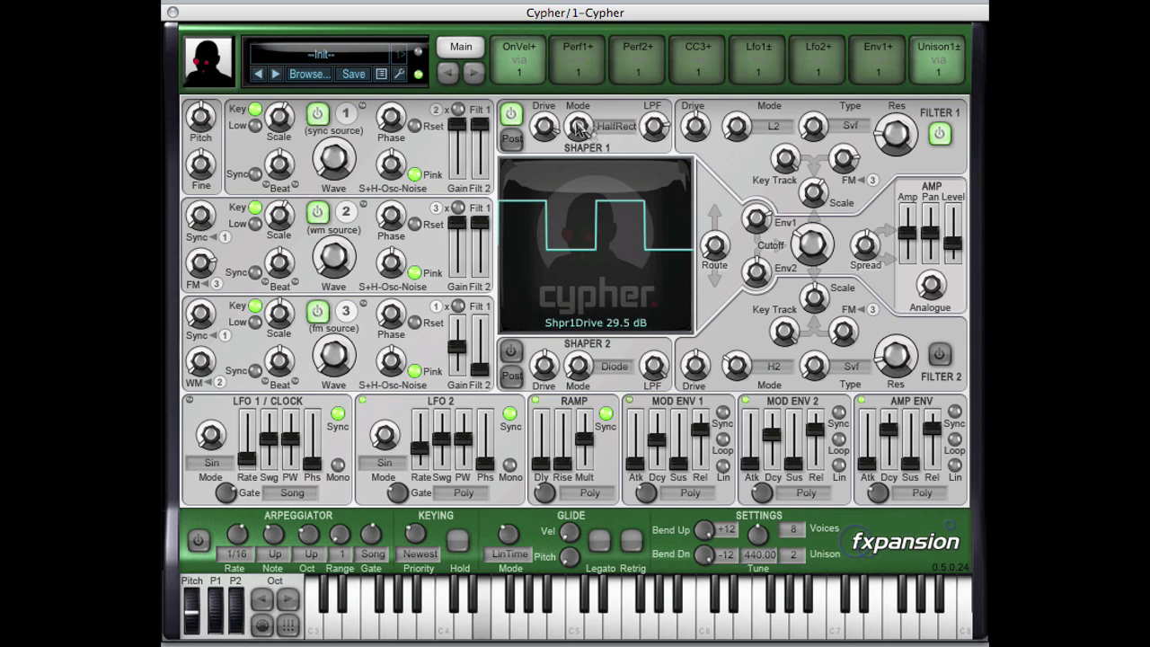
pyautogui.moveTo(582, 179); pyautogui.dragTo(614, 316)
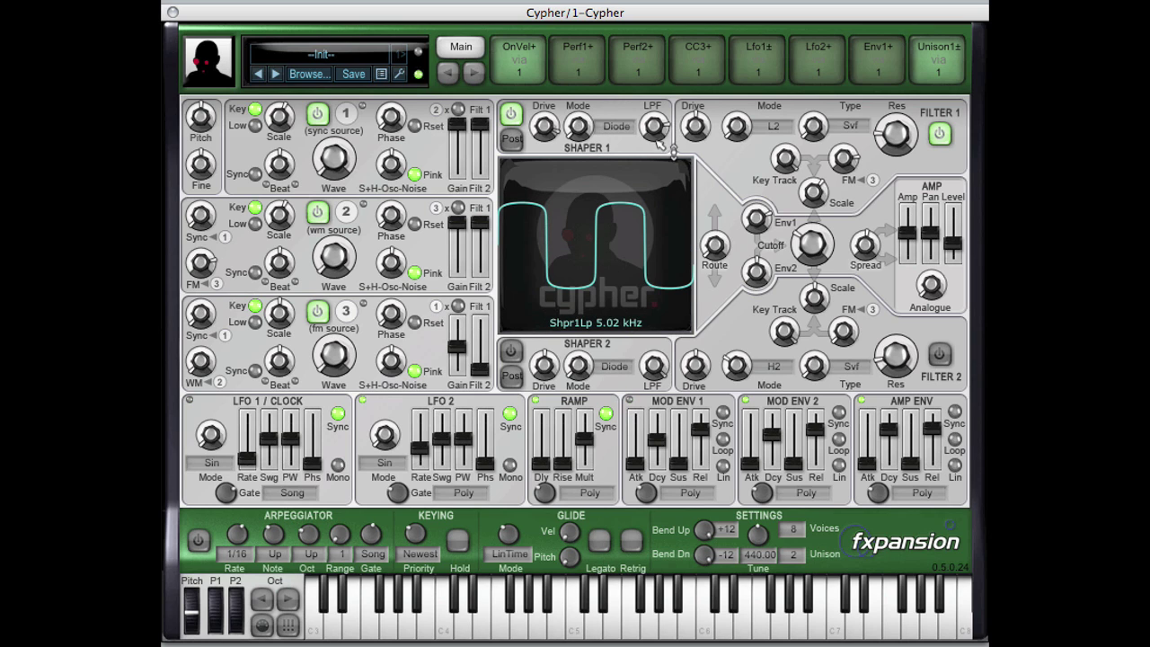
pyautogui.click(511, 115)
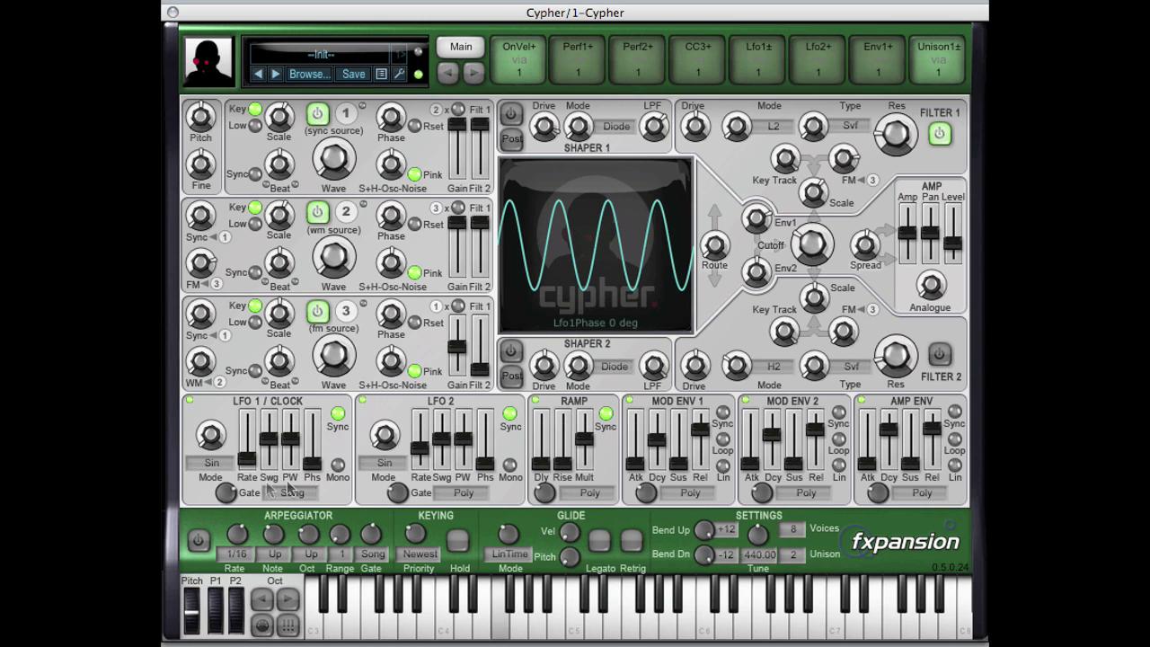
pyautogui.moveTo(212, 462)
pyautogui.mouseDown()
pyautogui.moveTo(220, 314)
pyautogui.moveTo(227, 468)
pyautogui.mouseUp()
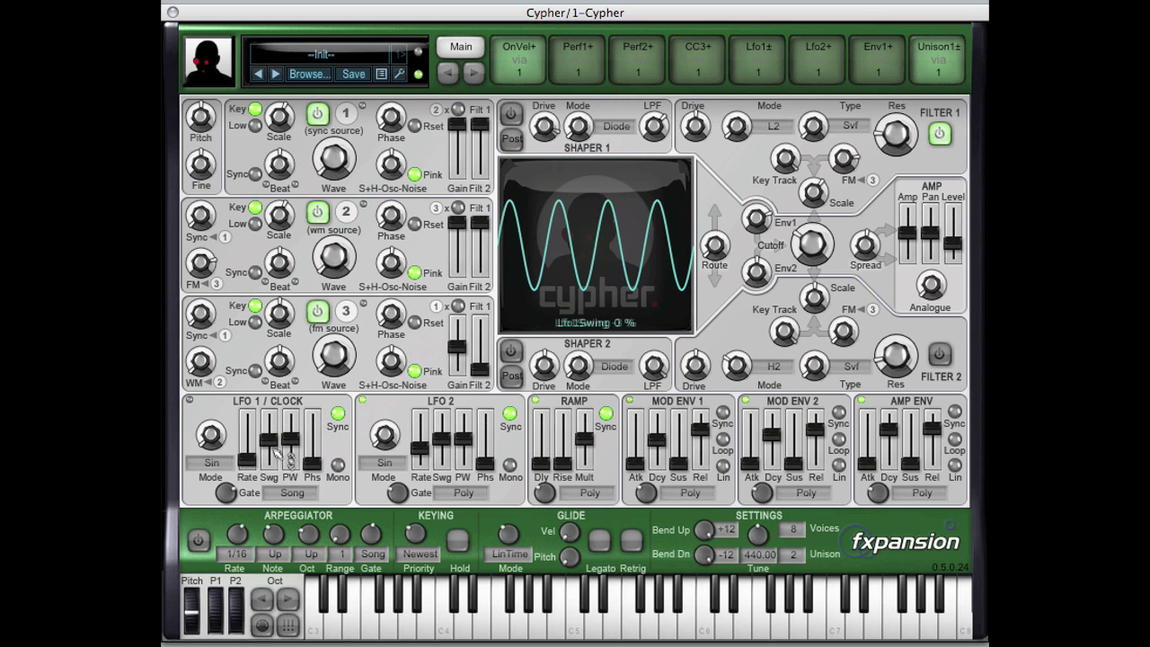
pyautogui.moveTo(290, 447)
pyautogui.mouseDown()
pyautogui.moveTo(291, 458)
pyautogui.moveTo(291, 446)
pyautogui.mouseUp()
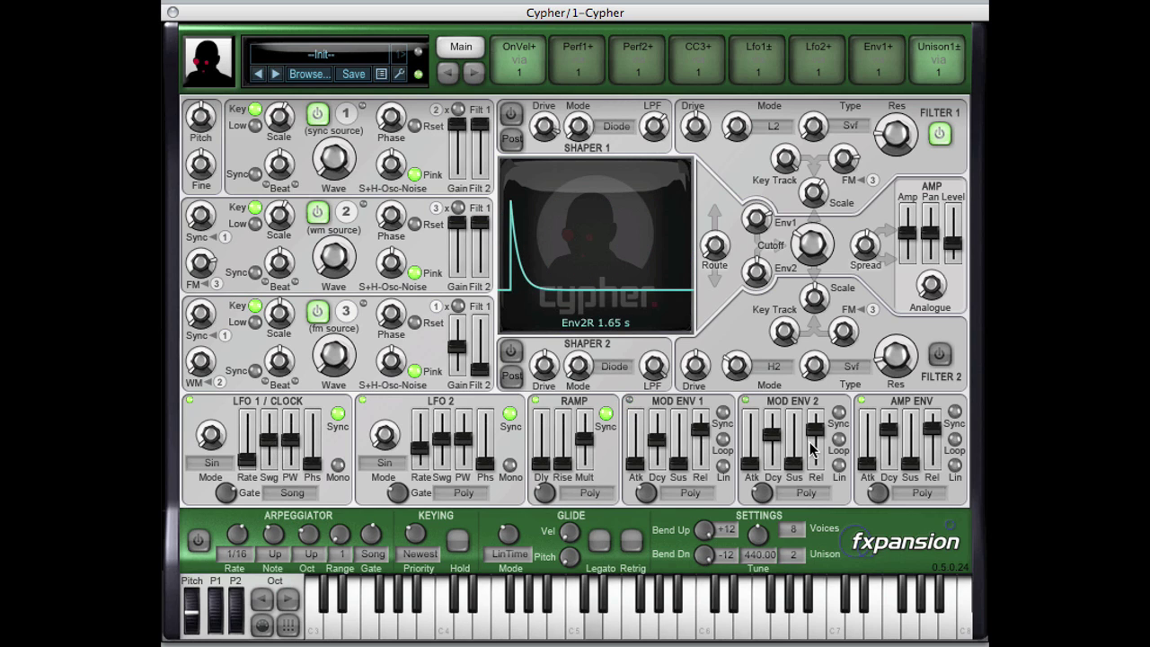
# Try Mod Env 1's sync and loop options, turning each one on and back off.
pyautogui.click(724, 412)
pyautogui.click(724, 411)
pyautogui.click(723, 438)
pyautogui.click(722, 439)
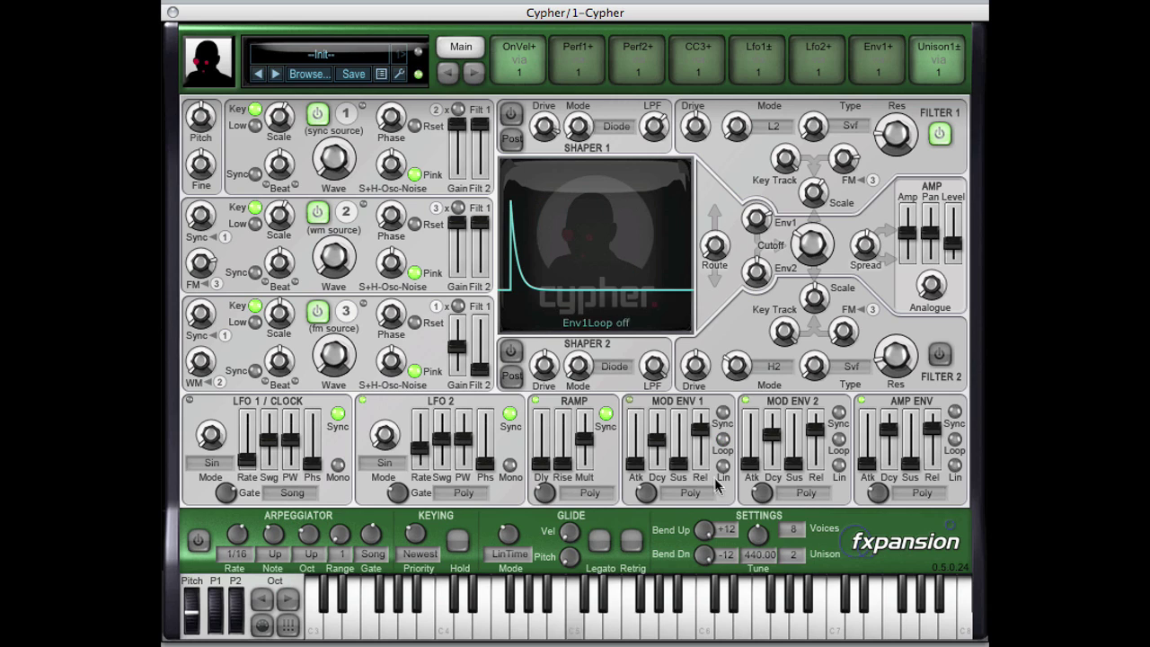